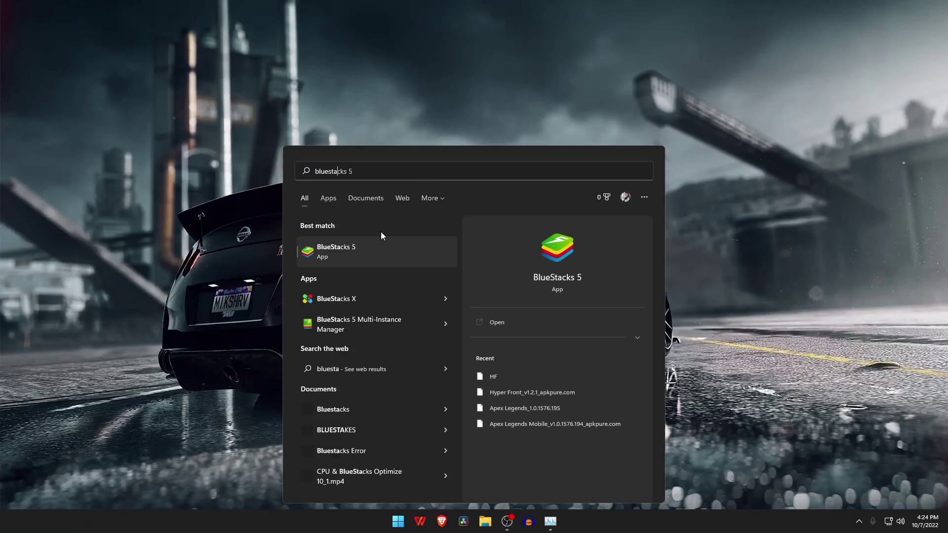
Launch BlueStacks 5 and open its settings
{"action": "left_click", "coordinate": [378, 256]}
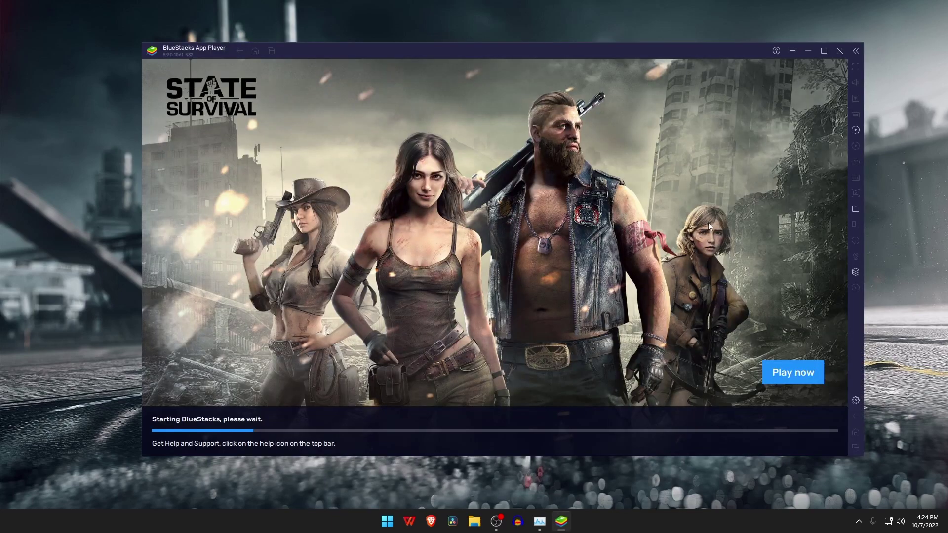
{"action": "left_click", "coordinate": [793, 52]}
{"action": "left_click", "coordinate": [757, 65]}
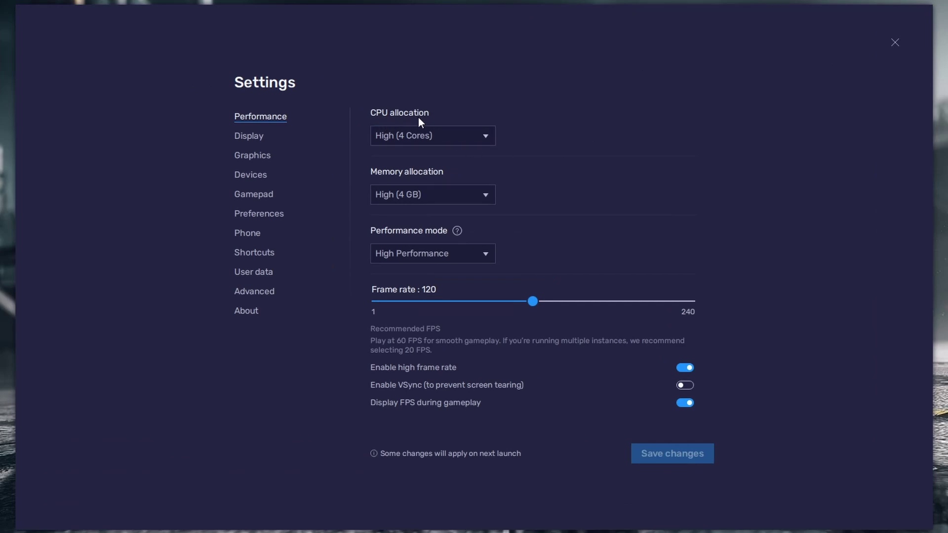
Set the CPU allocation to Medium (2 Cores) and the memory allocation to Medium (2 GB)
{"action": "left_click", "coordinate": [486, 140]}
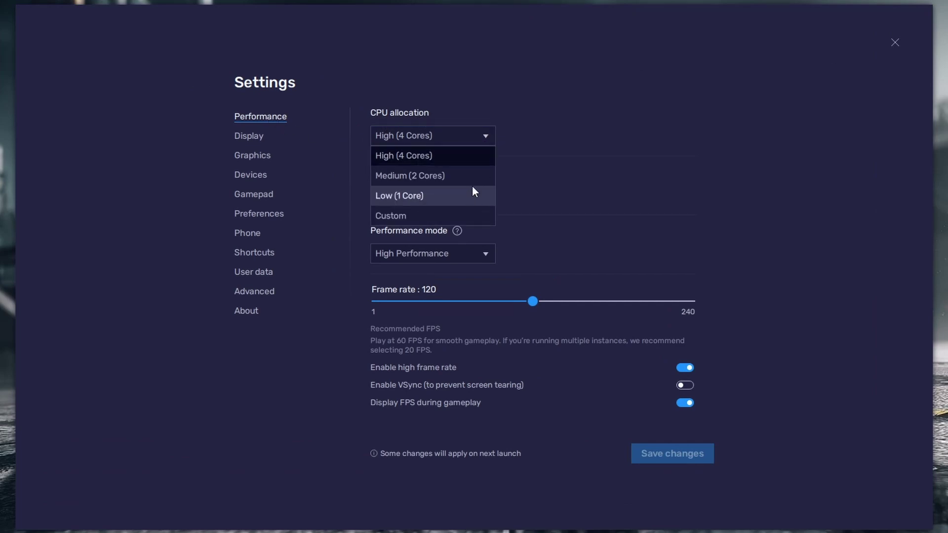
{"action": "left_click", "coordinate": [486, 140]}
{"action": "left_click", "coordinate": [486, 140]}
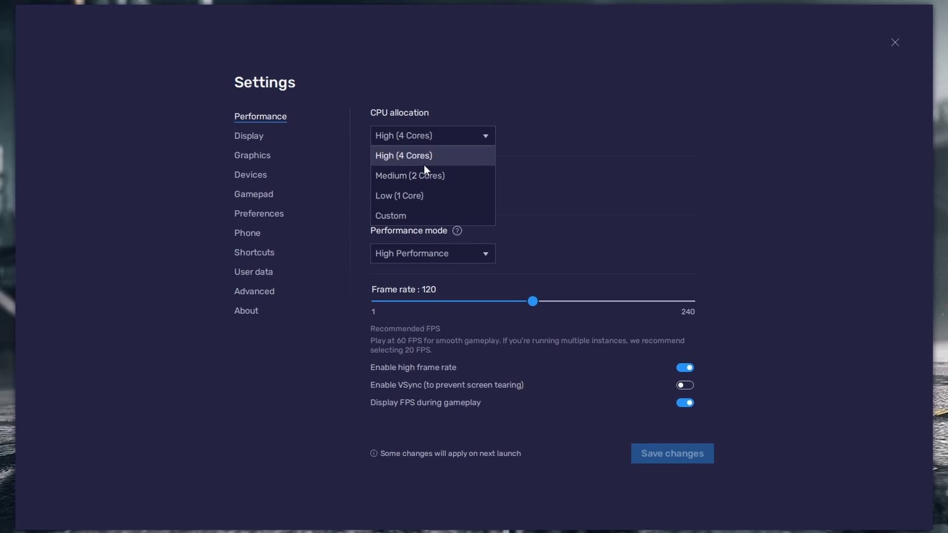
{"action": "left_click", "coordinate": [459, 180]}
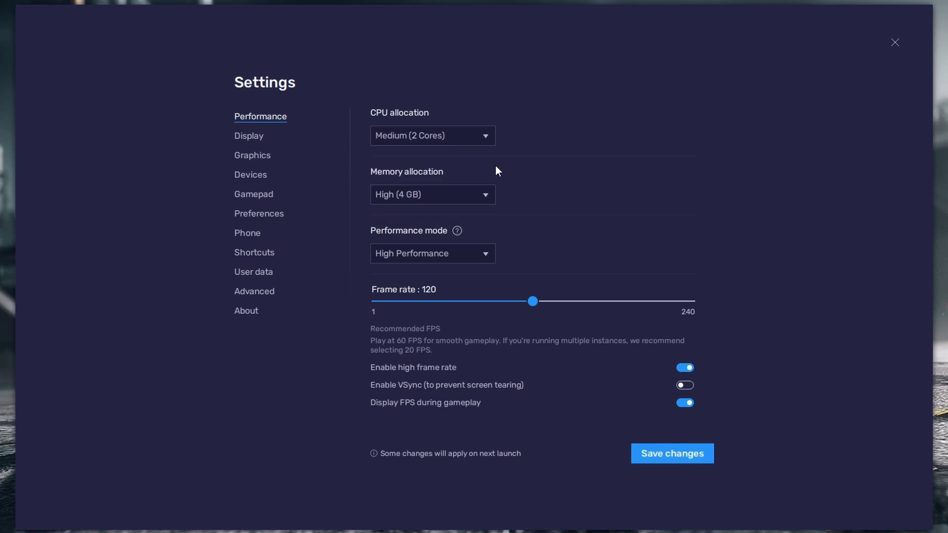
{"action": "left_click", "coordinate": [462, 192]}
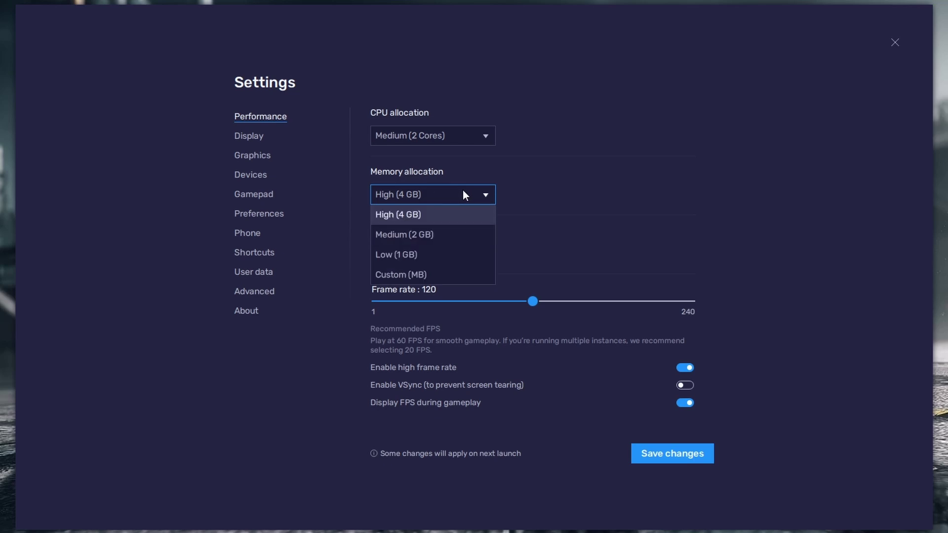
{"action": "left_click", "coordinate": [458, 239]}
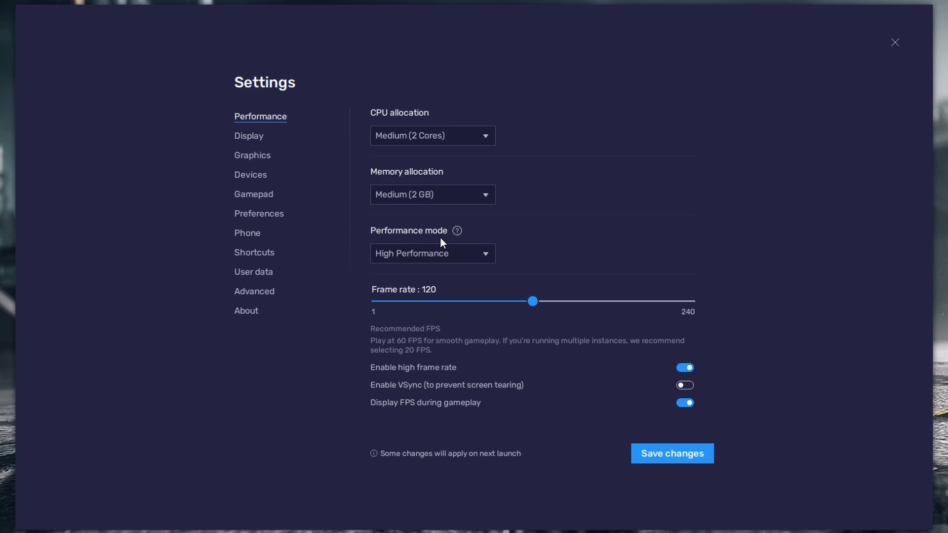
Set the performance mode to Low Memory, disable high frame rate and the in-game FPS display, and save the performance settings
{"action": "left_click", "coordinate": [484, 254]}
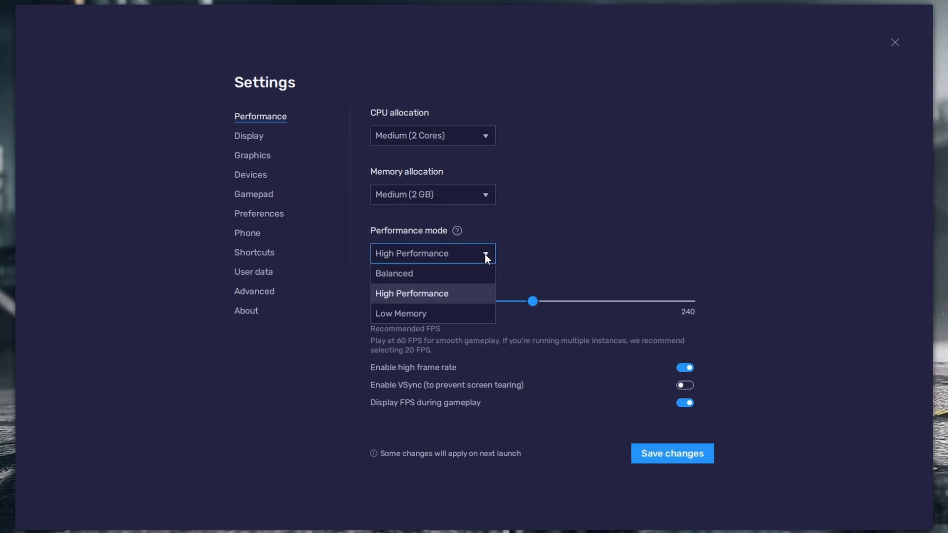
{"action": "left_click", "coordinate": [434, 316]}
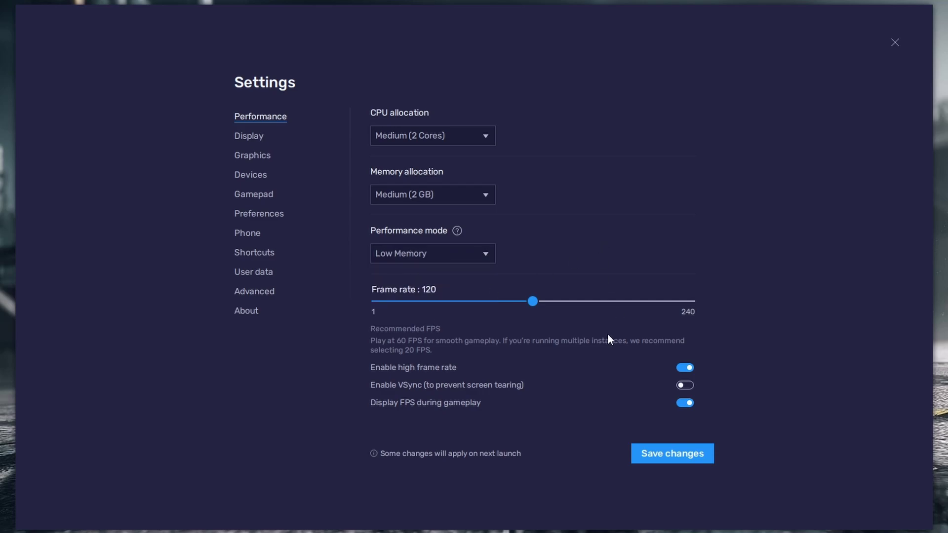
{"action": "left_click", "coordinate": [686, 368]}
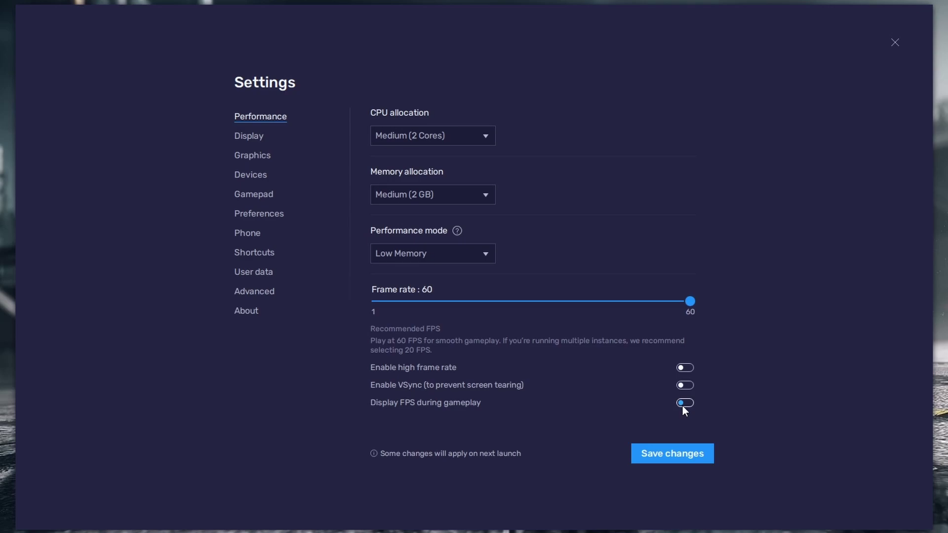
{"action": "left_click", "coordinate": [653, 457]}
{"action": "left_click", "coordinate": [532, 298]}
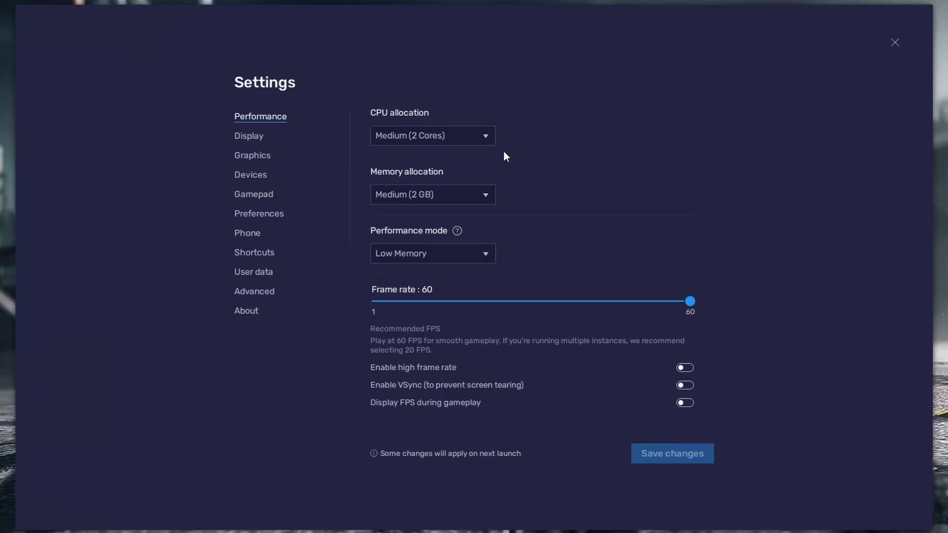
Set the display resolution to 1280 x 720 and the pixel density to 160 DPI (Low), saving with a BlueStacks restart
{"action": "left_click", "coordinate": [256, 139]}
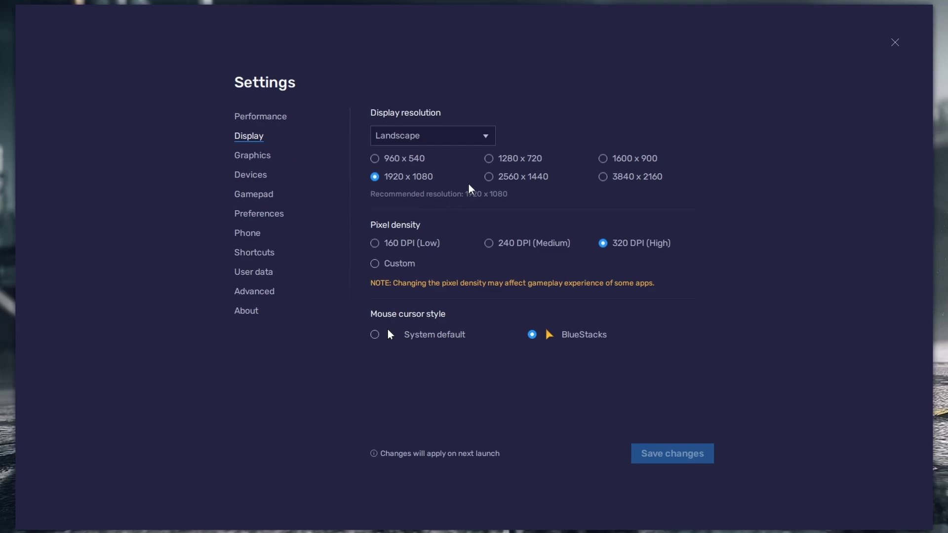
{"action": "left_click", "coordinate": [502, 159]}
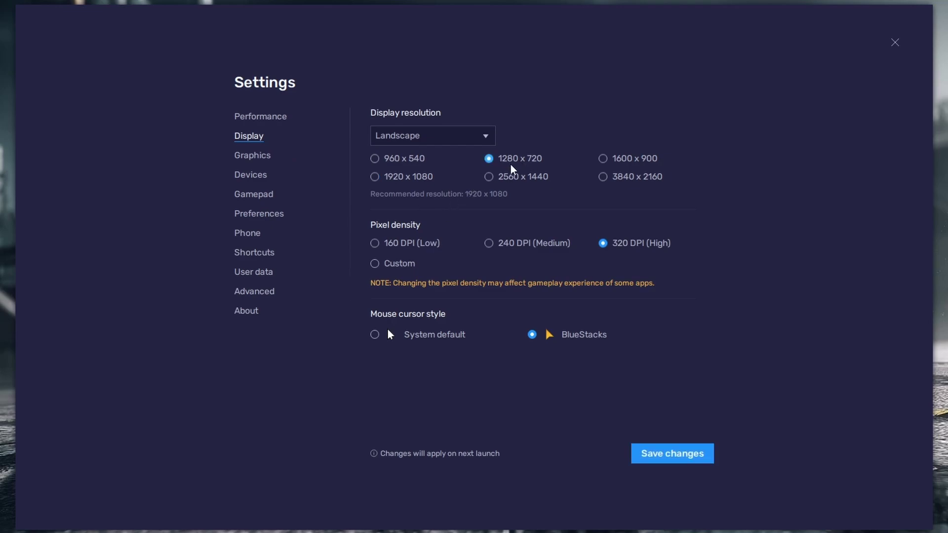
{"action": "left_click", "coordinate": [394, 248]}
{"action": "left_click", "coordinate": [672, 452]}
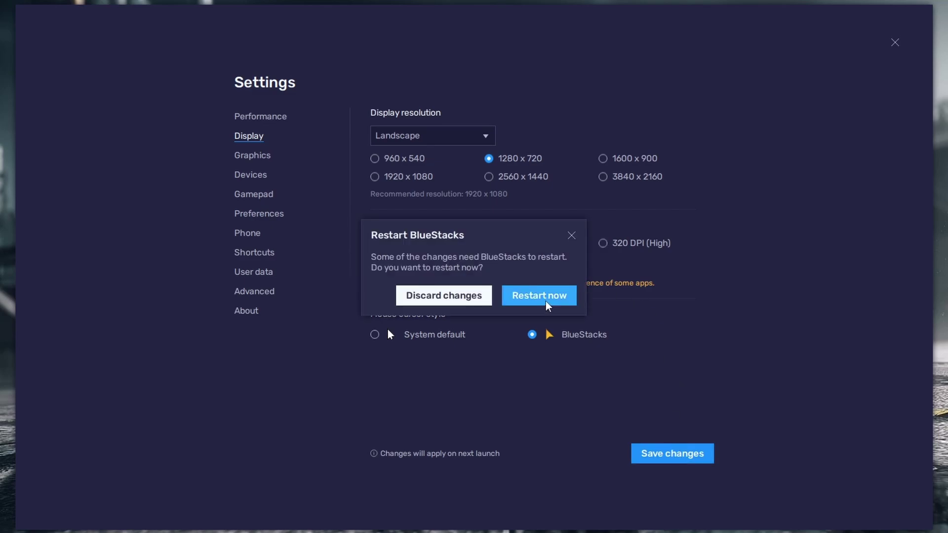
{"action": "left_click", "coordinate": [546, 301]}
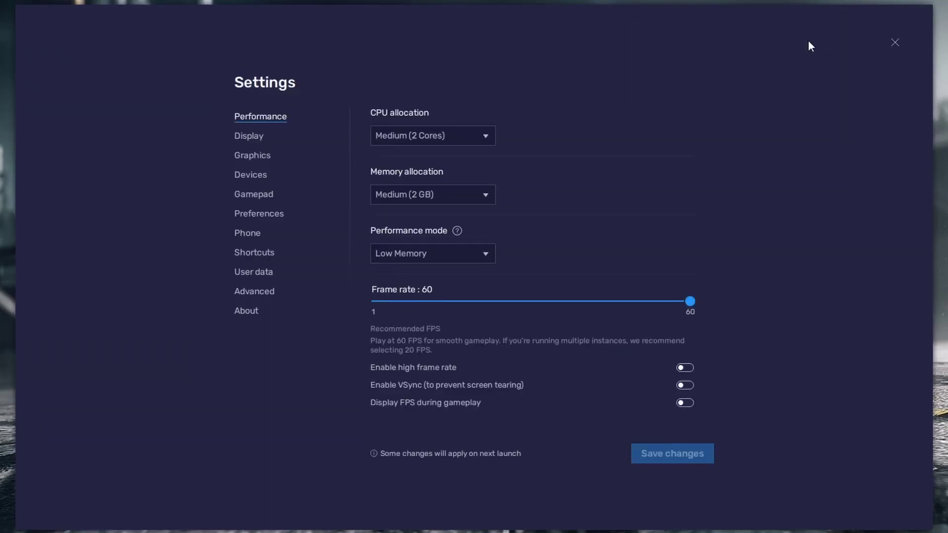
Select Software decoding for ASTC textures in the BlueStacks graphics settings
{"action": "left_click", "coordinate": [268, 154]}
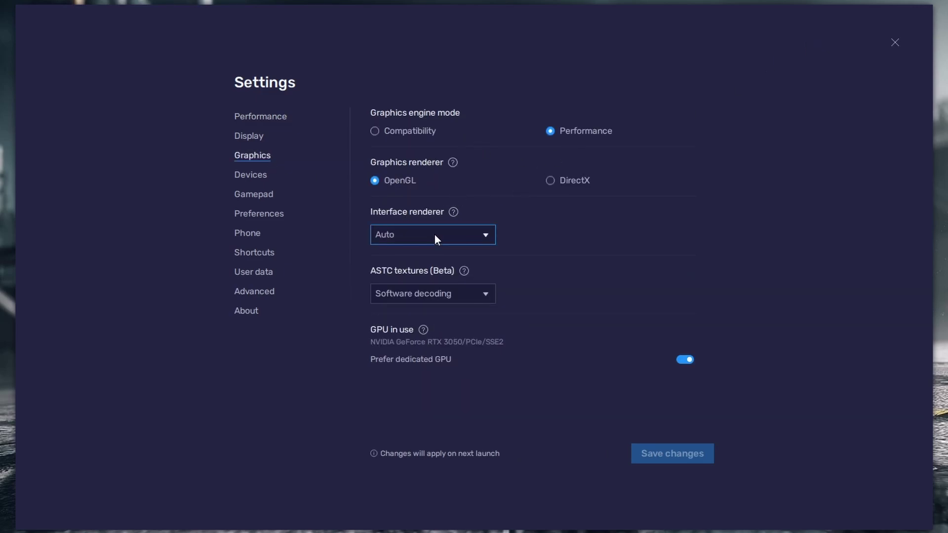
{"action": "left_click", "coordinate": [488, 296]}
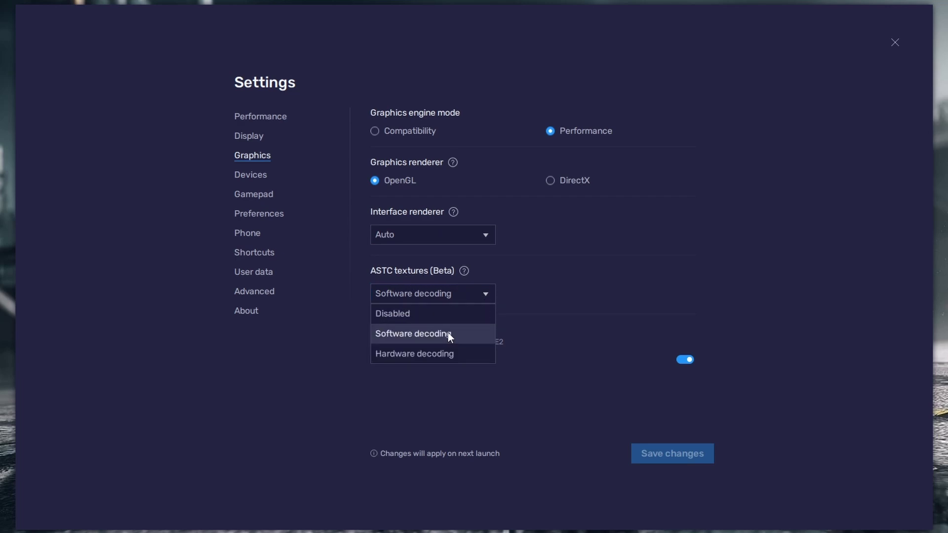
{"action": "left_click", "coordinate": [448, 332]}
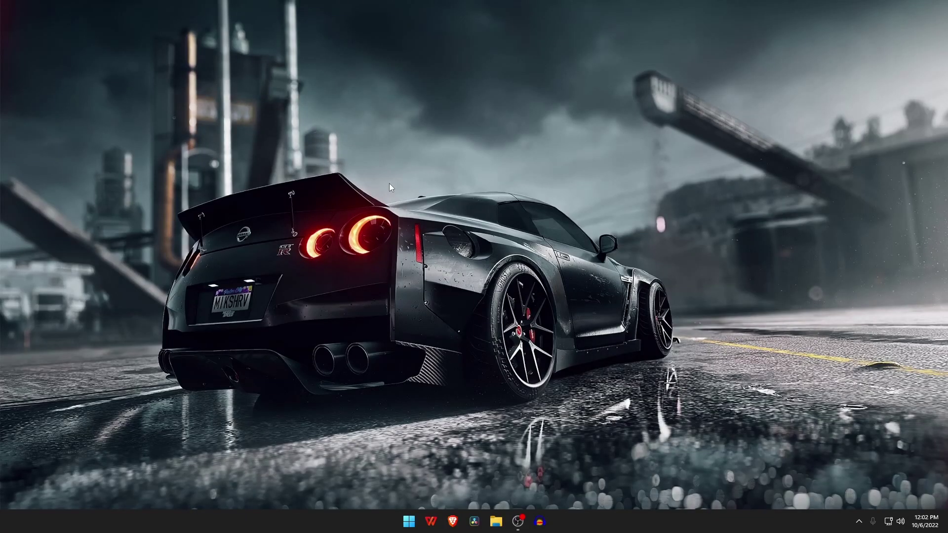
Search Windows for "game mode settings" and open the Game Mode settings page
{"action": "left_click", "coordinate": [407, 522]}
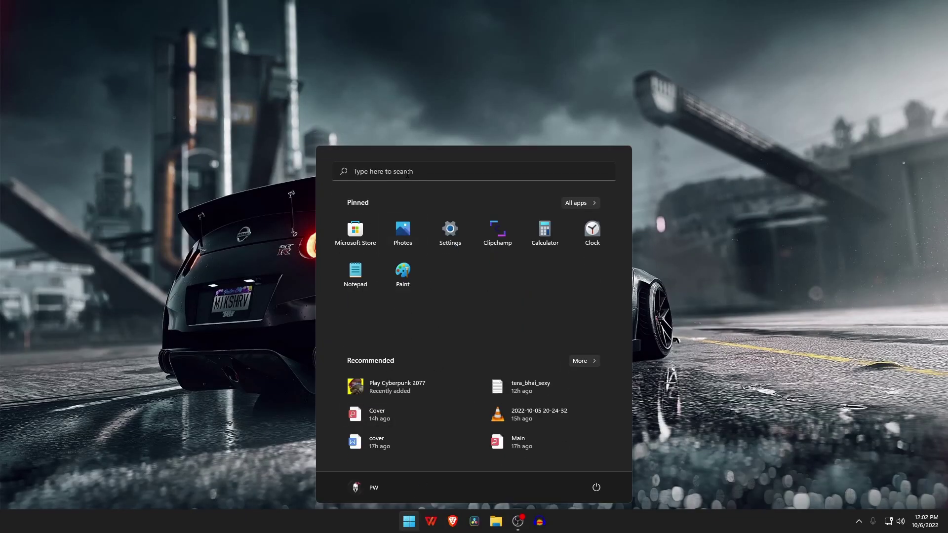
{"action": "left_click", "coordinate": [445, 156]}
{"action": "type", "text": "game mode sett"}
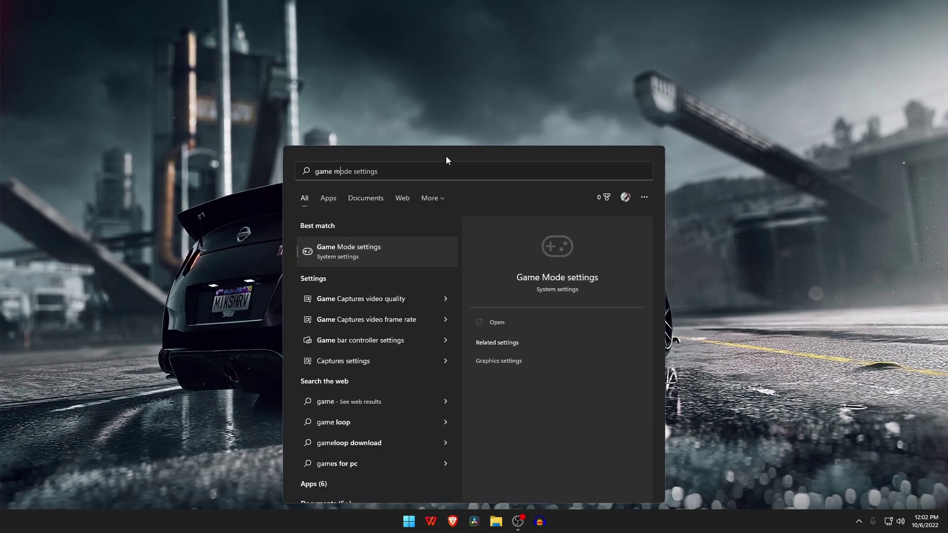
{"action": "type", "text": "ings"}
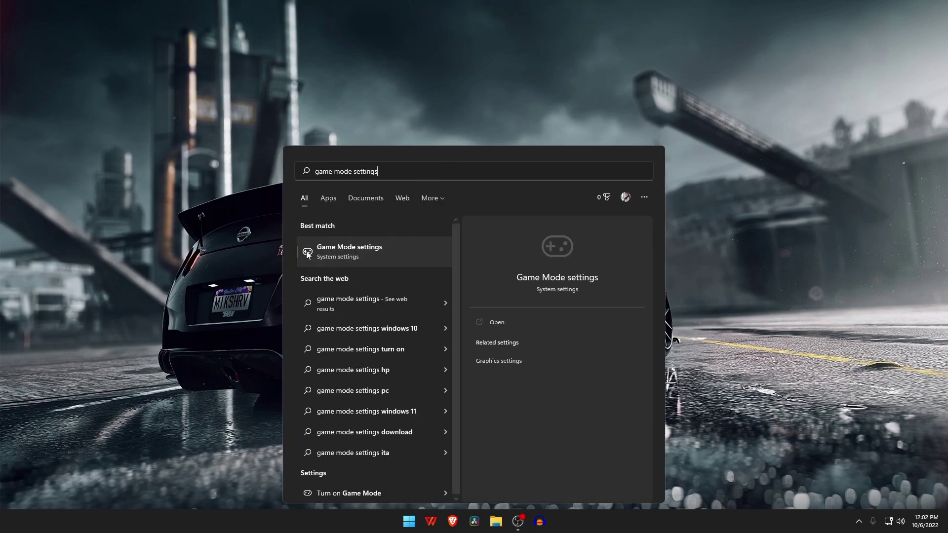
{"action": "left_click", "coordinate": [368, 256]}
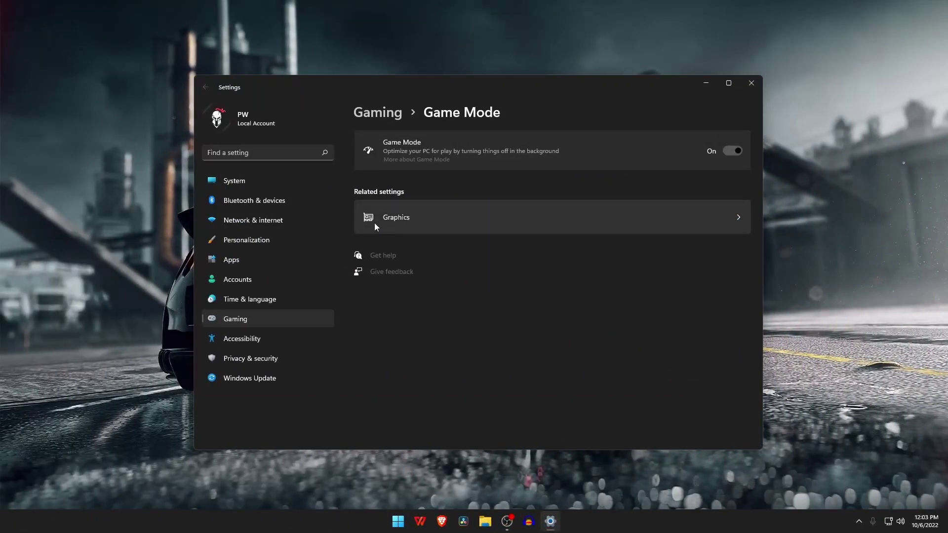
Turn on hardware-accelerated GPU scheduling in the default graphics settings and return to the Graphics page
{"action": "left_click", "coordinate": [735, 219]}
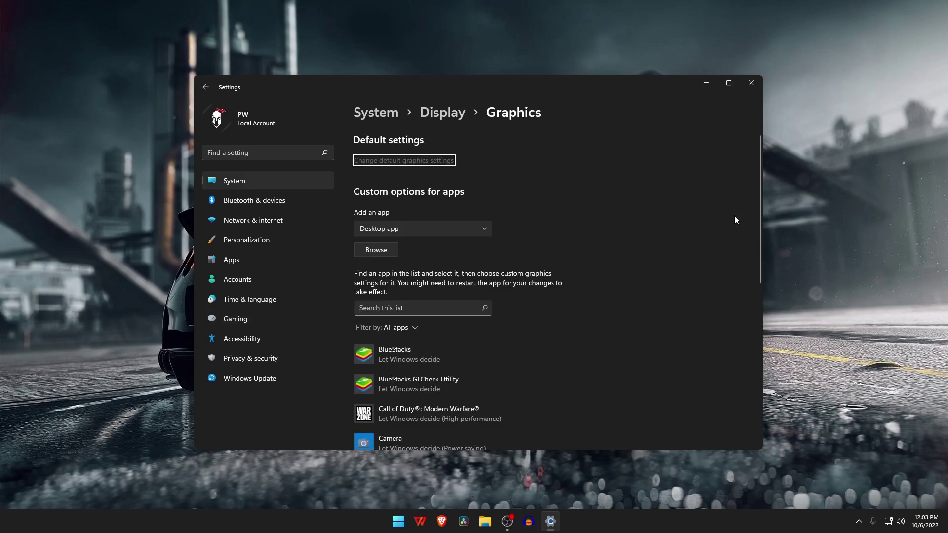
{"action": "left_click", "coordinate": [440, 160]}
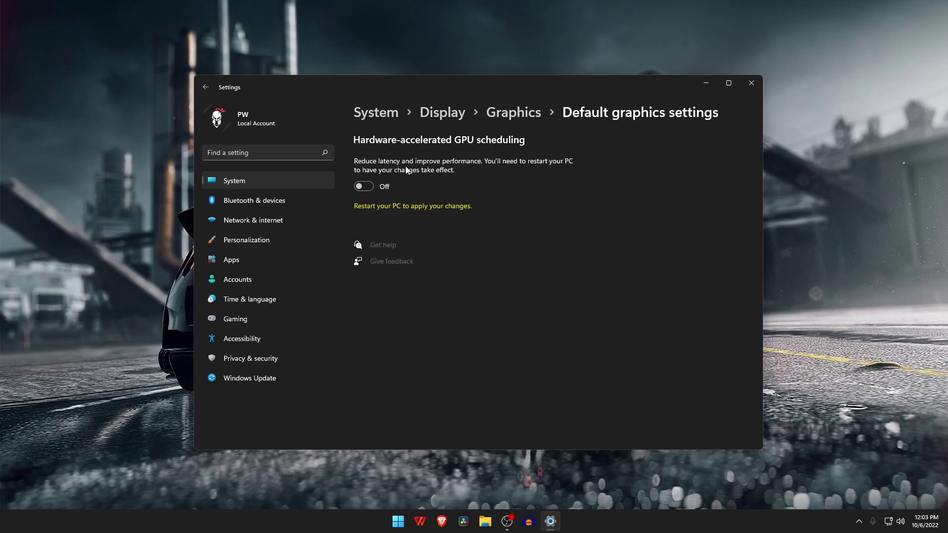
{"action": "left_click", "coordinate": [371, 188]}
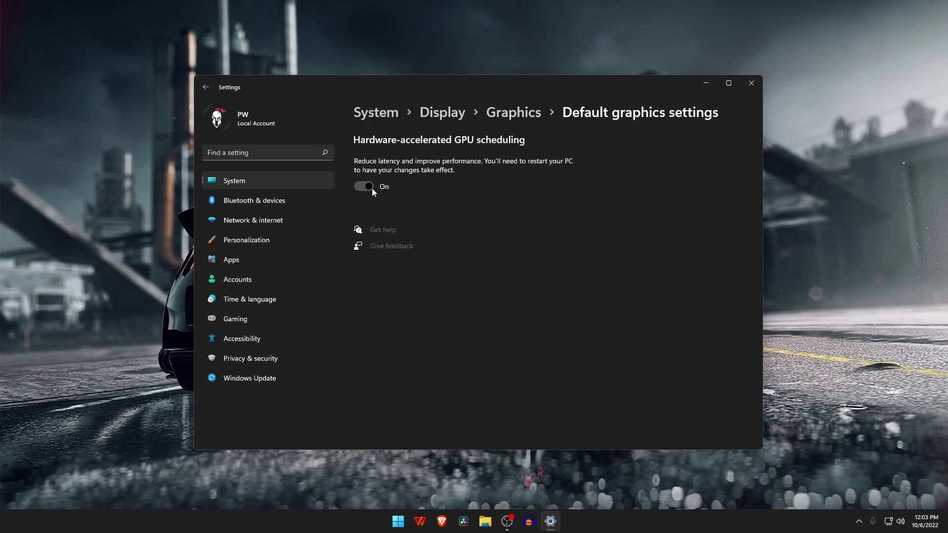
{"action": "left_click", "coordinate": [205, 87]}
Set the graphics preference of Call of Duty: Modern Warfare to High performance and save it
{"action": "scroll", "coordinate": [581, 274], "scroll_direction": "down", "scroll_amount": 5}
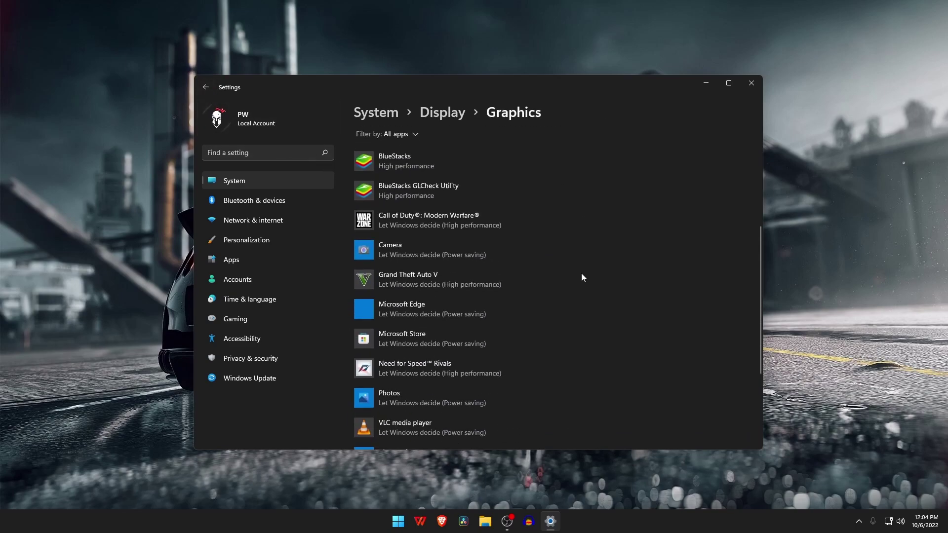
{"action": "left_click", "coordinate": [412, 224]}
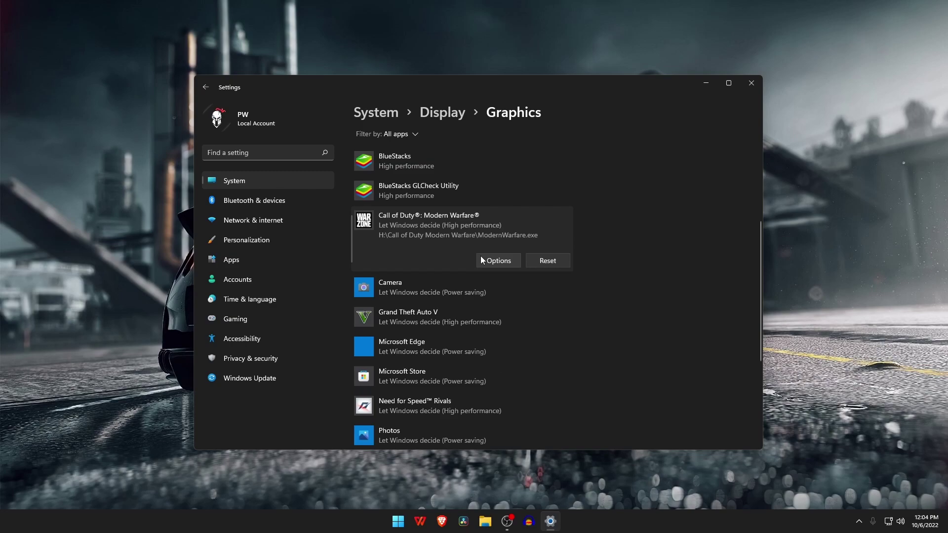
{"action": "left_click", "coordinate": [496, 260]}
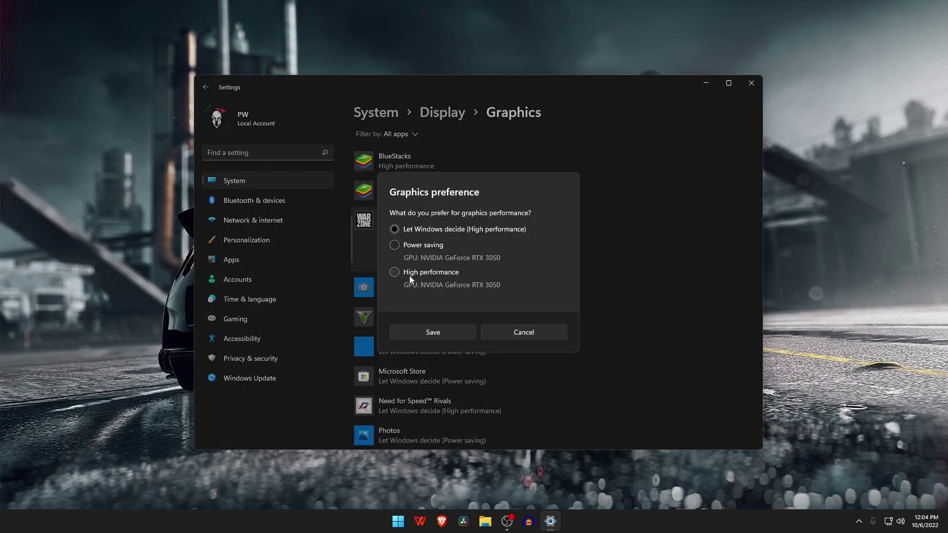
{"action": "left_click", "coordinate": [394, 272]}
{"action": "left_click", "coordinate": [421, 331]}
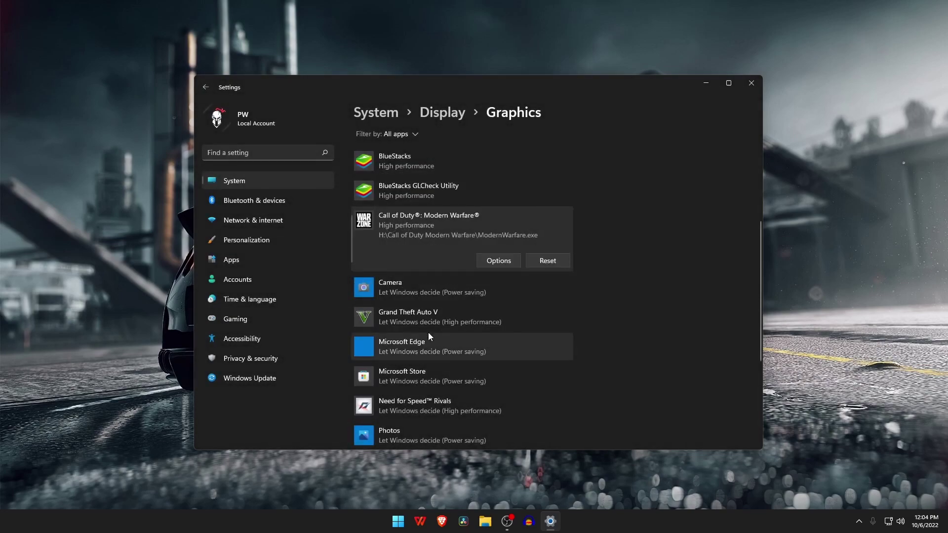
Set the graphics preference of Grand Theft Auto V to High performance and save it
{"action": "left_click", "coordinate": [419, 319]}
{"action": "left_click", "coordinate": [491, 320]}
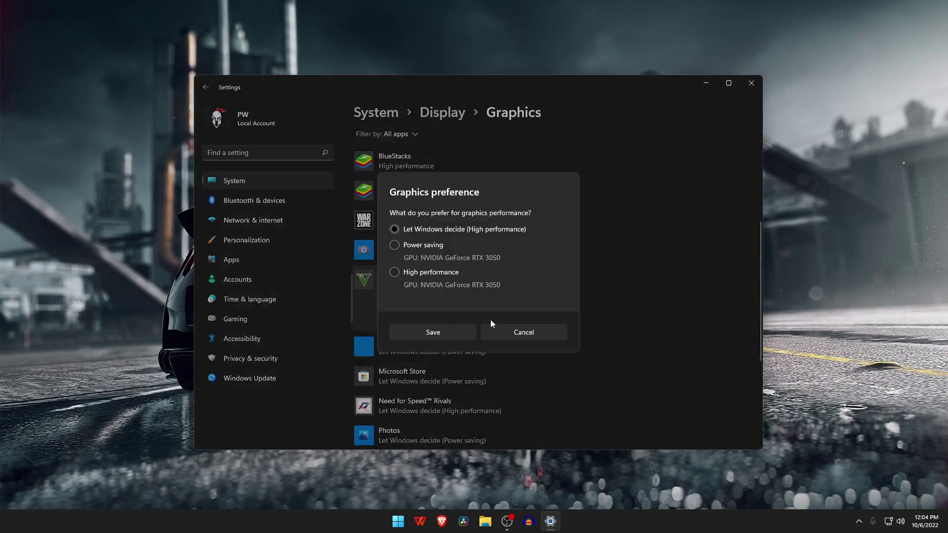
{"action": "left_click", "coordinate": [402, 273]}
{"action": "left_click", "coordinate": [427, 329]}
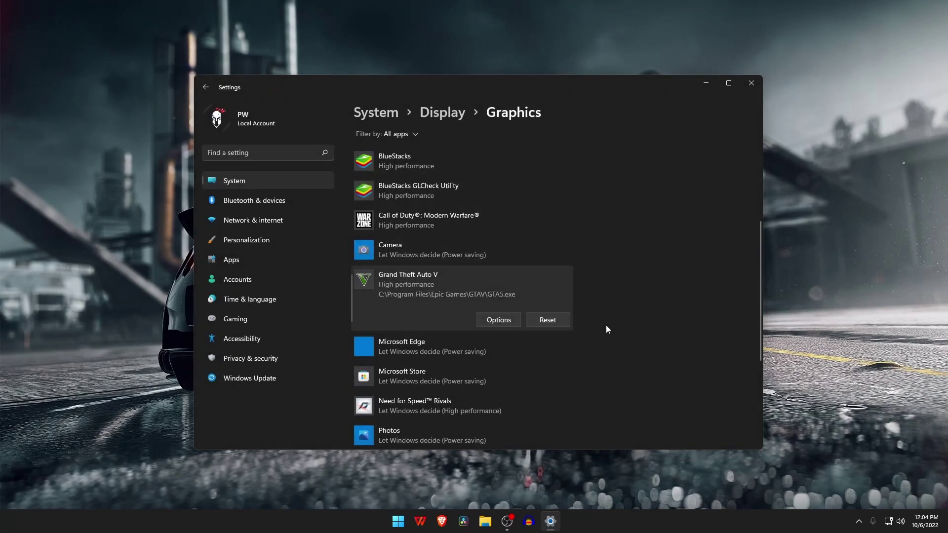
Save High performance as the graphics preference of Need for Speed Rivals and close the Settings window
{"action": "scroll", "coordinate": [605, 325], "scroll_direction": "down", "scroll_amount": 2}
{"action": "left_click", "coordinate": [451, 315]}
{"action": "left_click", "coordinate": [494, 313]}
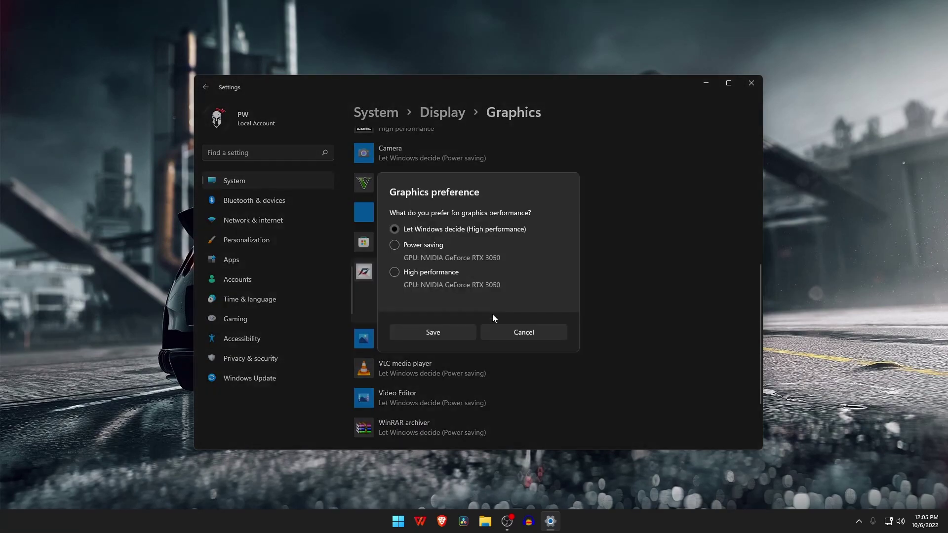
{"action": "left_click", "coordinate": [398, 271]}
{"action": "left_click", "coordinate": [425, 332]}
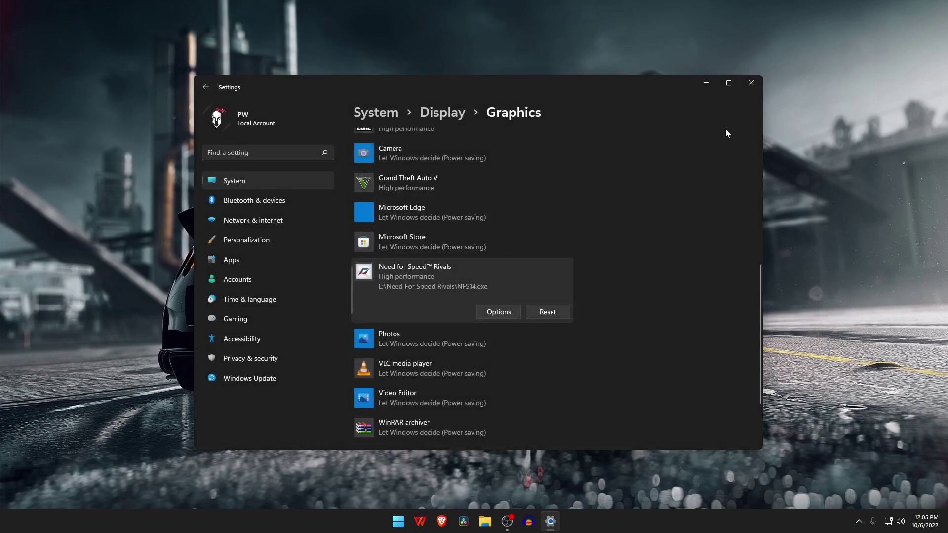
{"action": "left_click", "coordinate": [750, 84]}
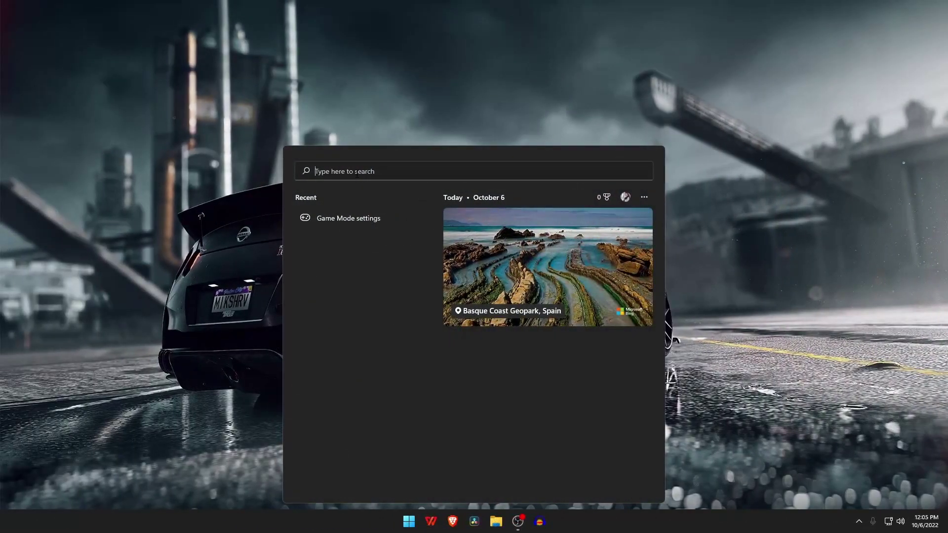
Search for "focus assist", open its settings and turn on the automatic rule for when playing a game
{"action": "type", "text": "foc"}
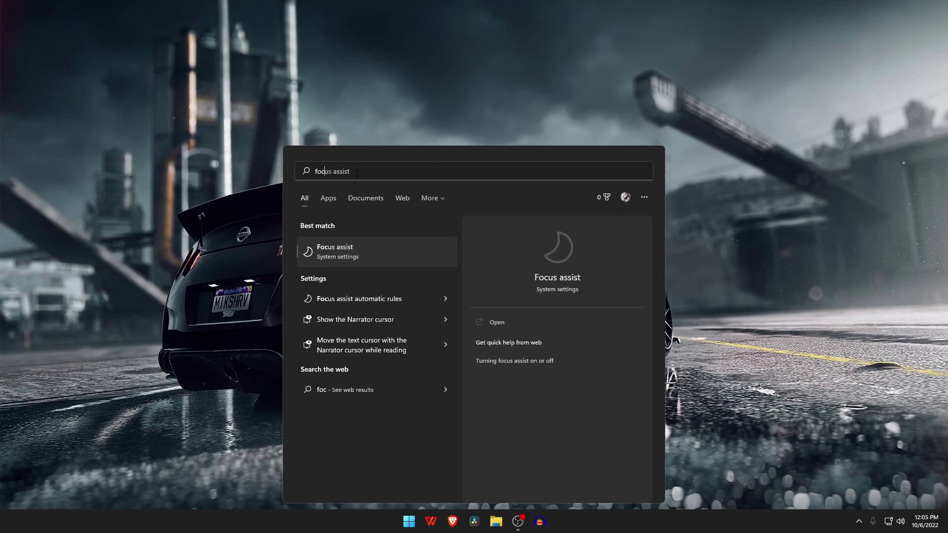
{"action": "type", "text": "us assist"}
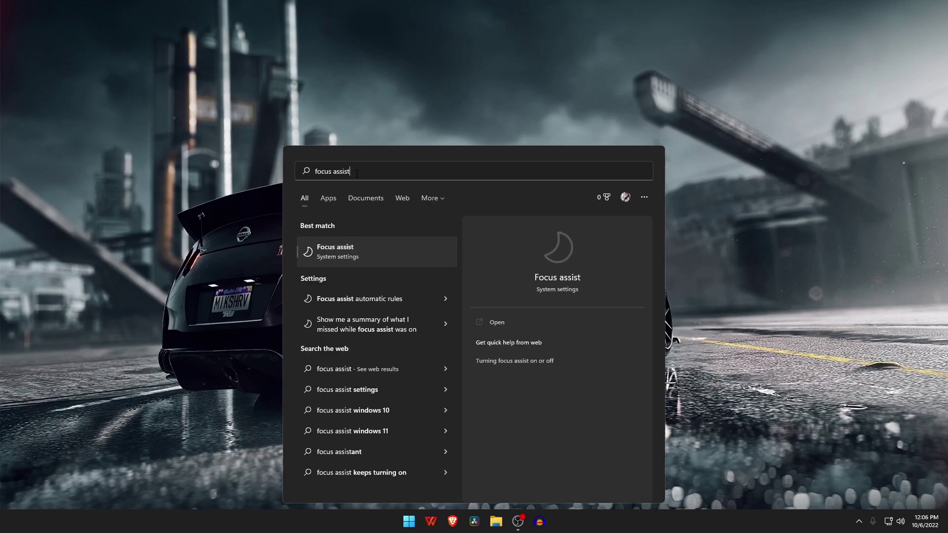
{"action": "left_click", "coordinate": [344, 260]}
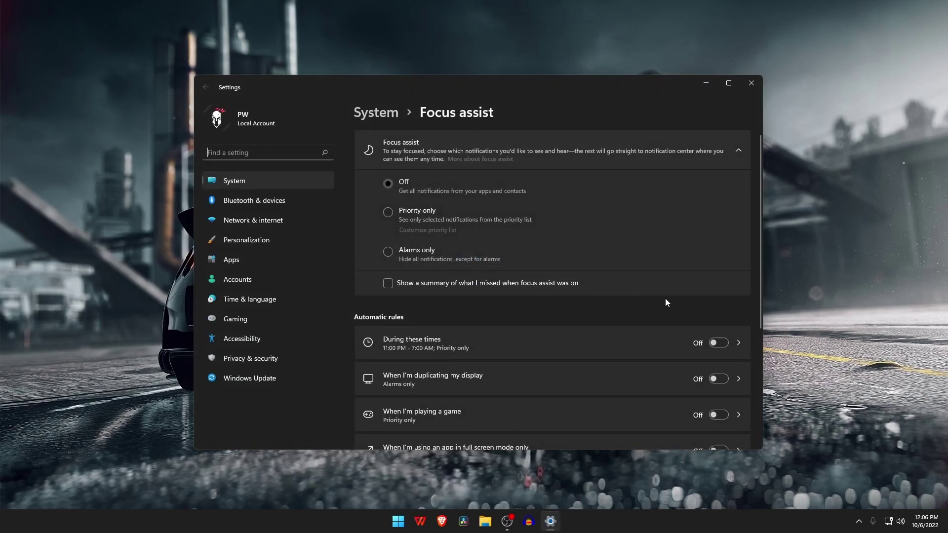
{"action": "scroll", "coordinate": [670, 299], "scroll_direction": "down", "scroll_amount": 3}
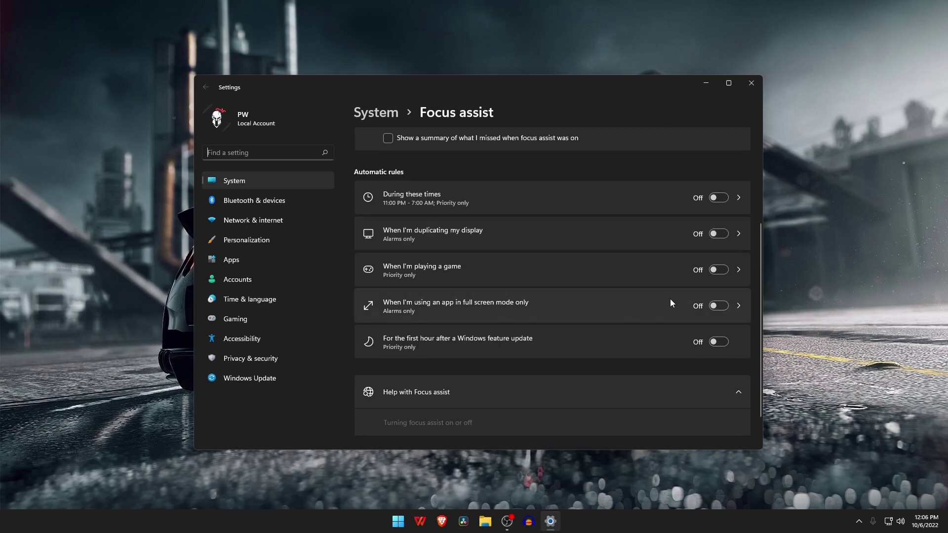
{"action": "left_click", "coordinate": [720, 270]}
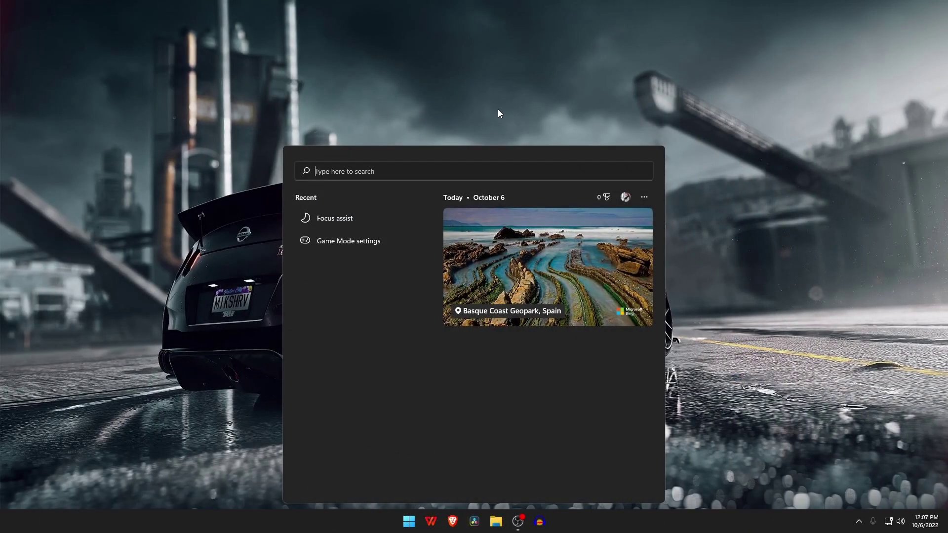
Find the Windows appearance and performance settings, then apply "Adjust for best performance" to the visual effects
{"action": "type", "text": "adjust"}
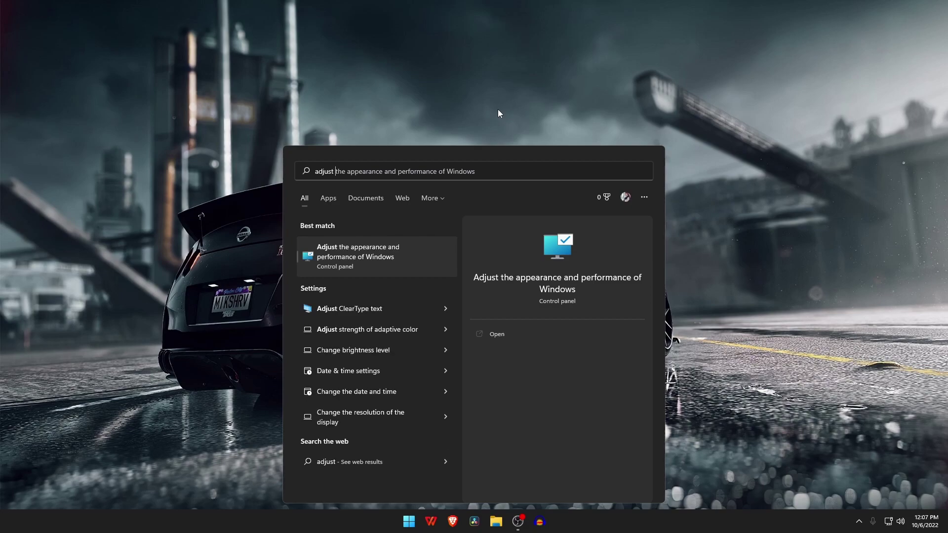
{"action": "key", "text": "Tab"}
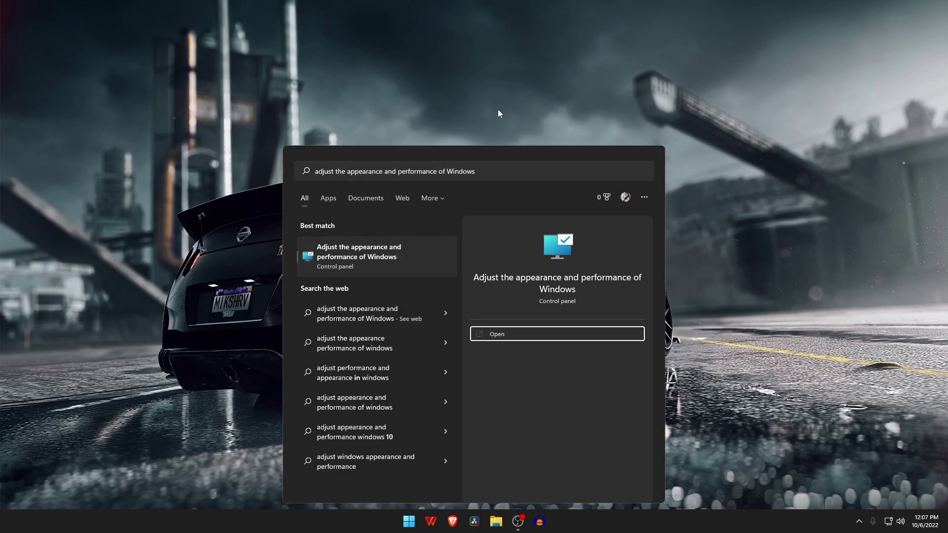
{"action": "left_click", "coordinate": [380, 257]}
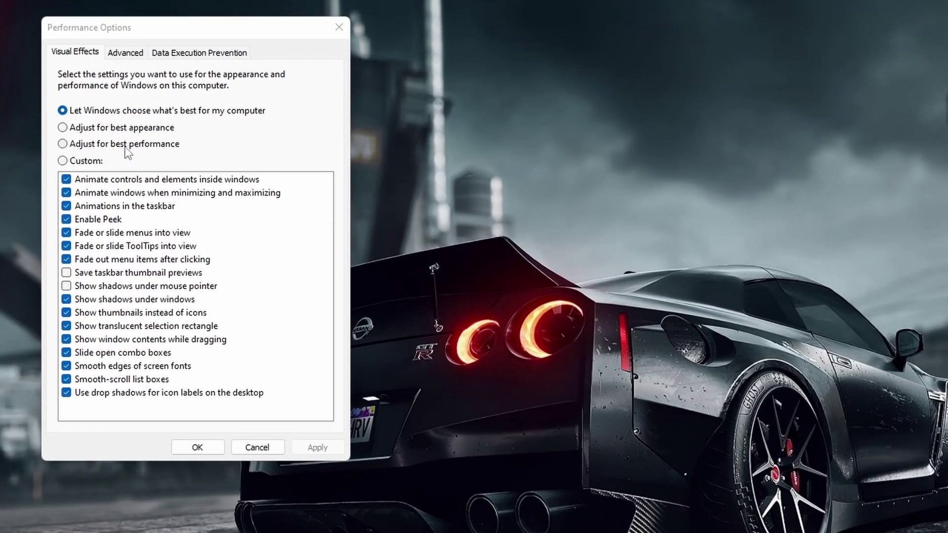
{"action": "left_click", "coordinate": [62, 144]}
{"action": "left_click", "coordinate": [311, 450]}
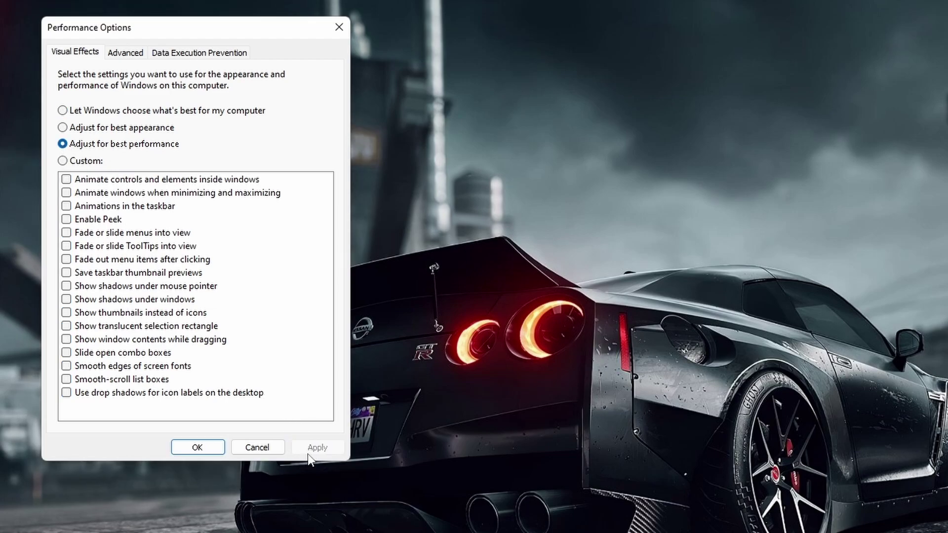
{"action": "left_click", "coordinate": [197, 452]}
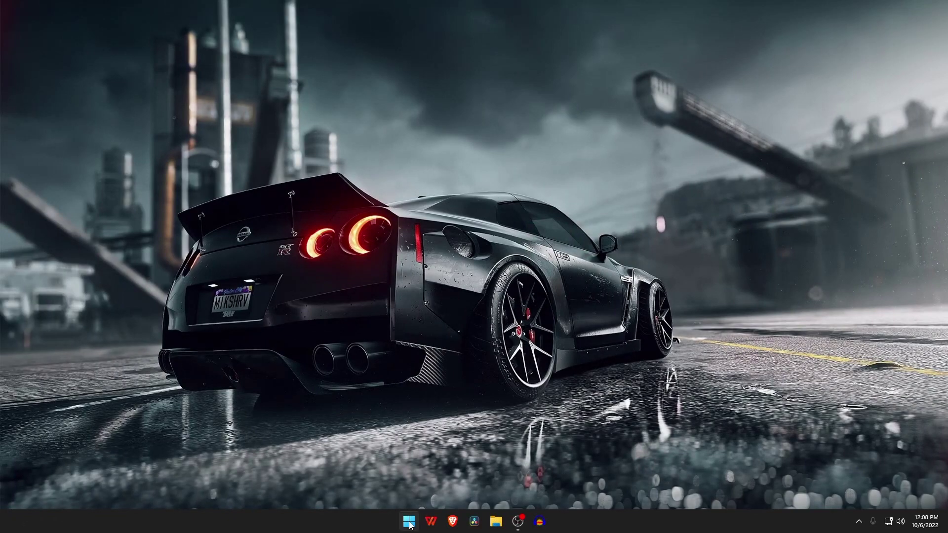
Search for "mouse pointer", open the mouse pointer style settings and go to the related Mouse settings page
{"action": "left_click", "coordinate": [409, 522]}
{"action": "left_click", "coordinate": [386, 174]}
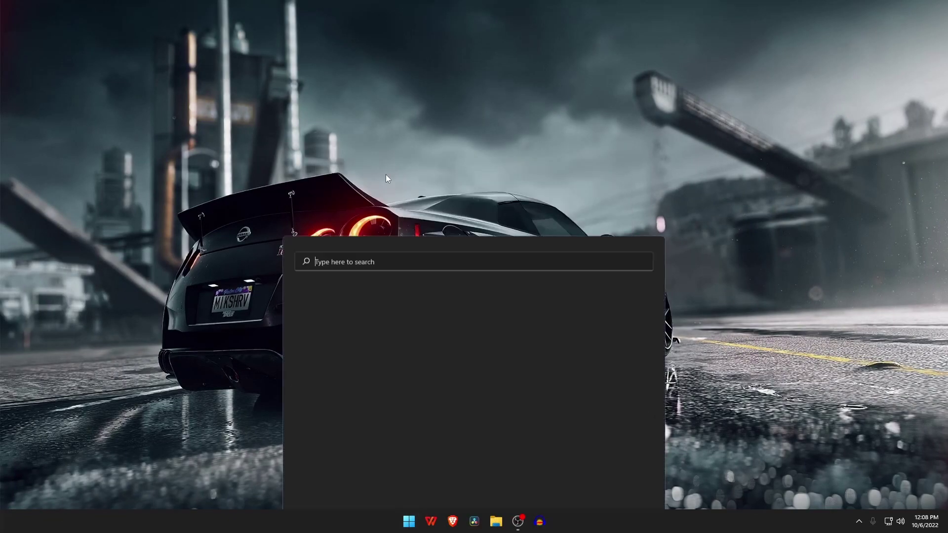
{"action": "type", "text": "mo"}
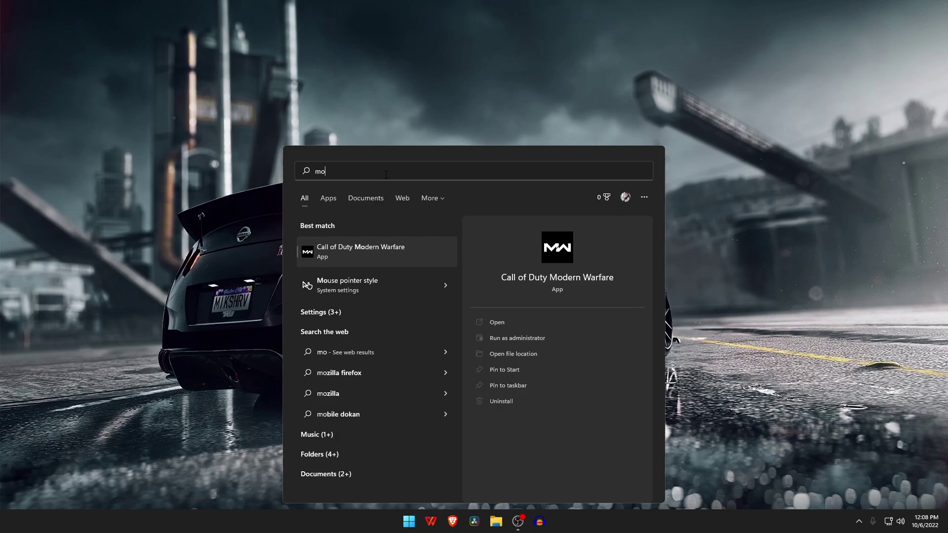
{"action": "type", "text": "use poi"}
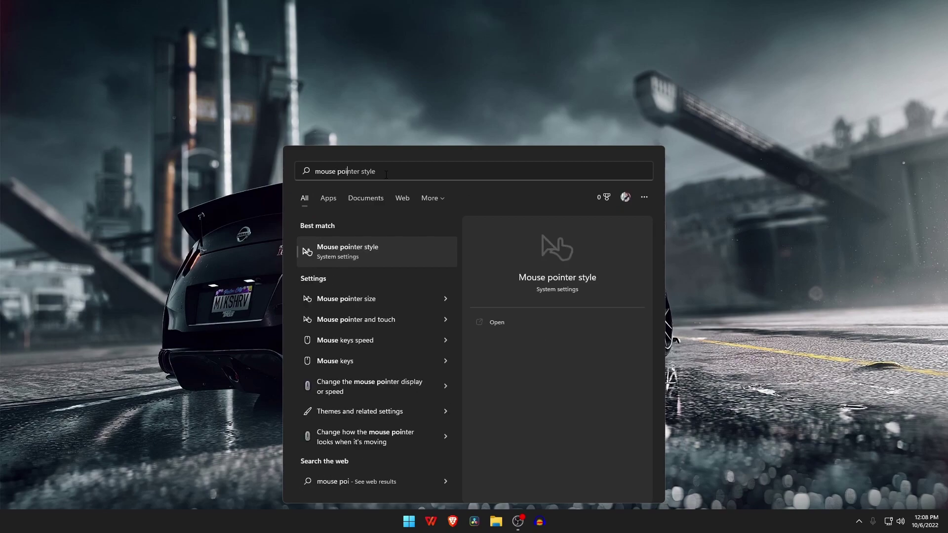
{"action": "key", "text": "BackSpace"}
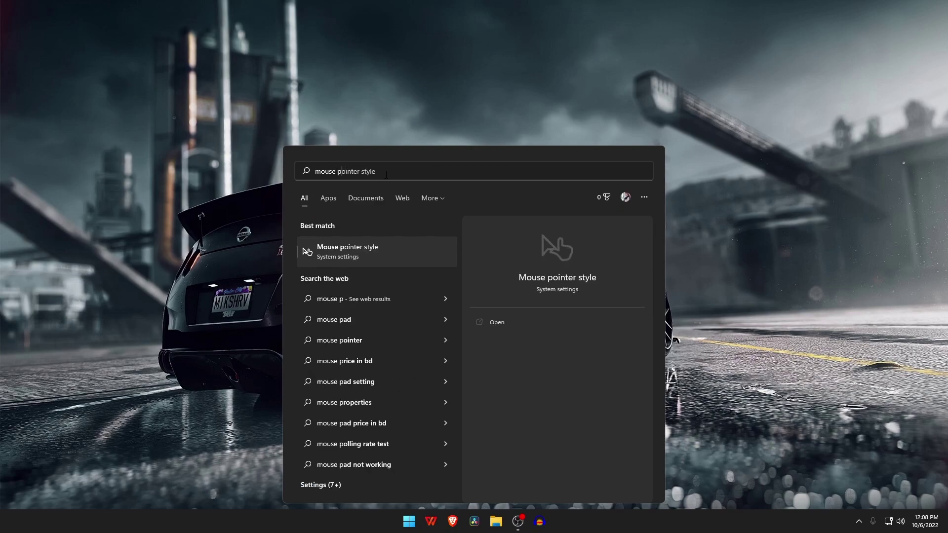
{"action": "type", "text": "ointer"}
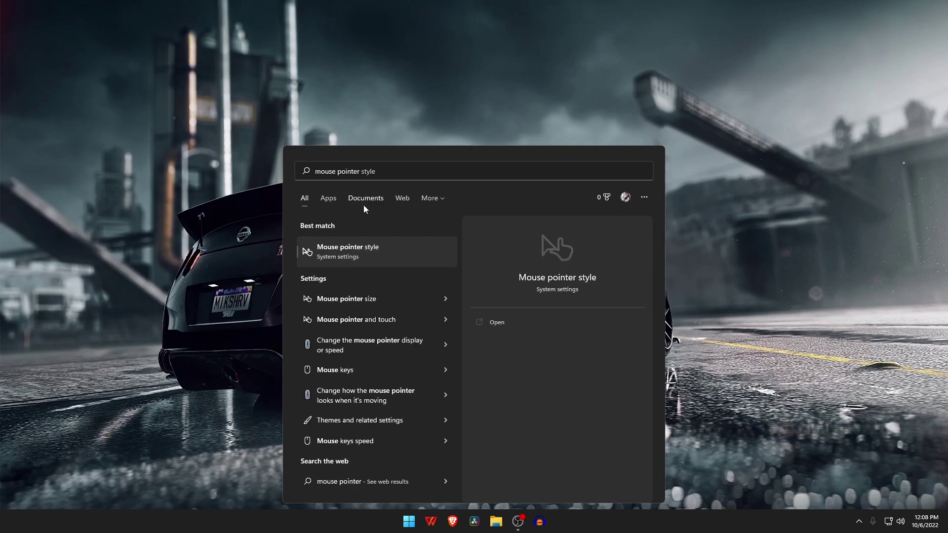
{"action": "left_click", "coordinate": [375, 256]}
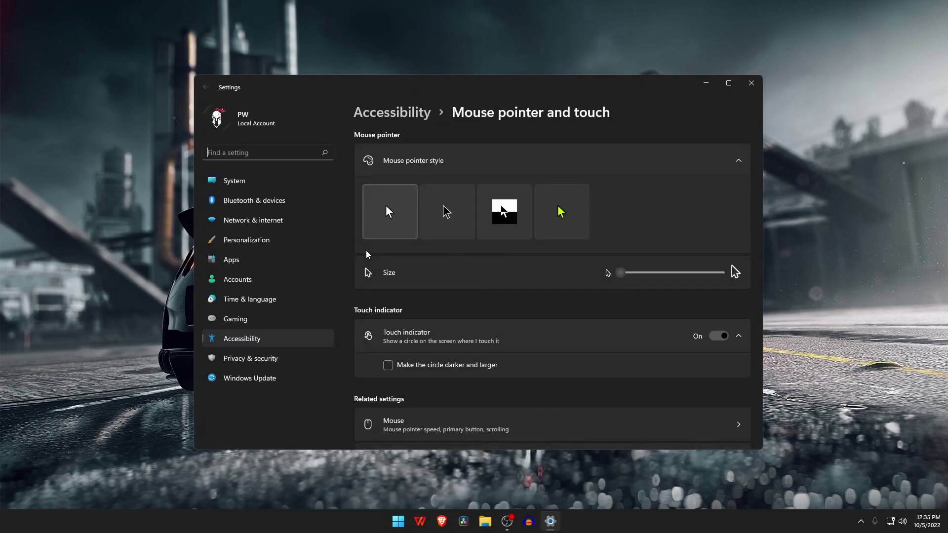
{"action": "scroll", "coordinate": [516, 263], "scroll_direction": "down", "scroll_amount": 3}
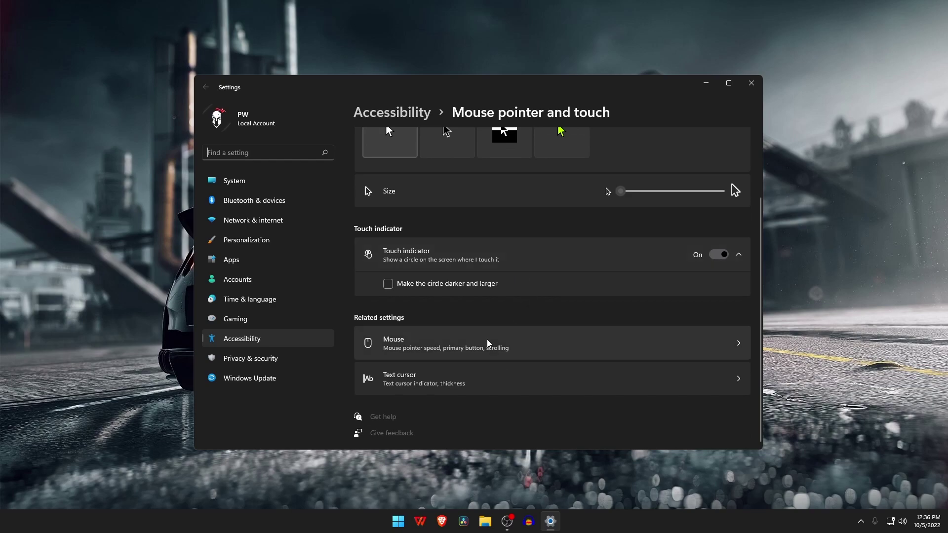
{"action": "left_click", "coordinate": [532, 345]}
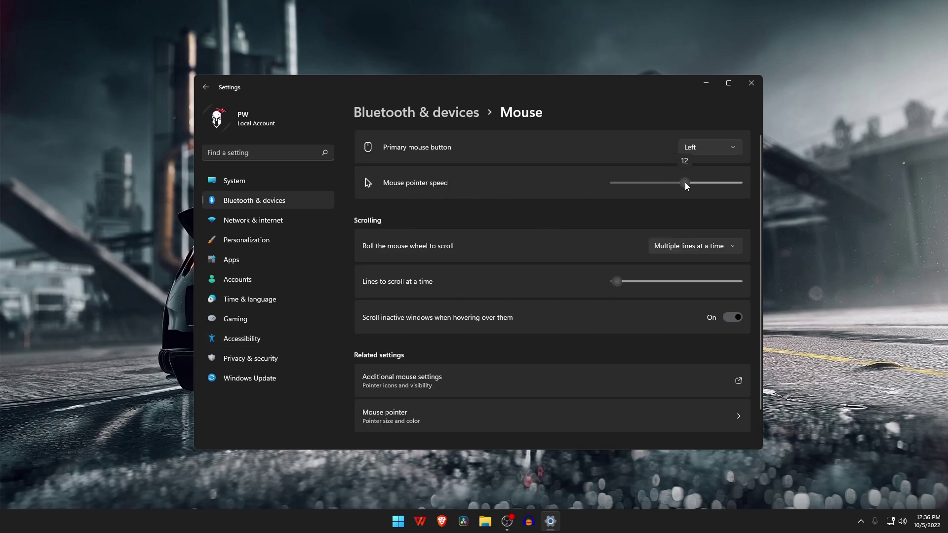
Adjust the mouse pointer speed and raise the double-click speed toward Fast in the additional mouse settings
{"action": "left_click_drag", "start_coordinate": [702, 186], "coordinate": [706, 185]}
{"action": "scroll", "coordinate": [492, 281], "scroll_direction": "down", "scroll_amount": 1}
{"action": "left_click", "coordinate": [457, 341]}
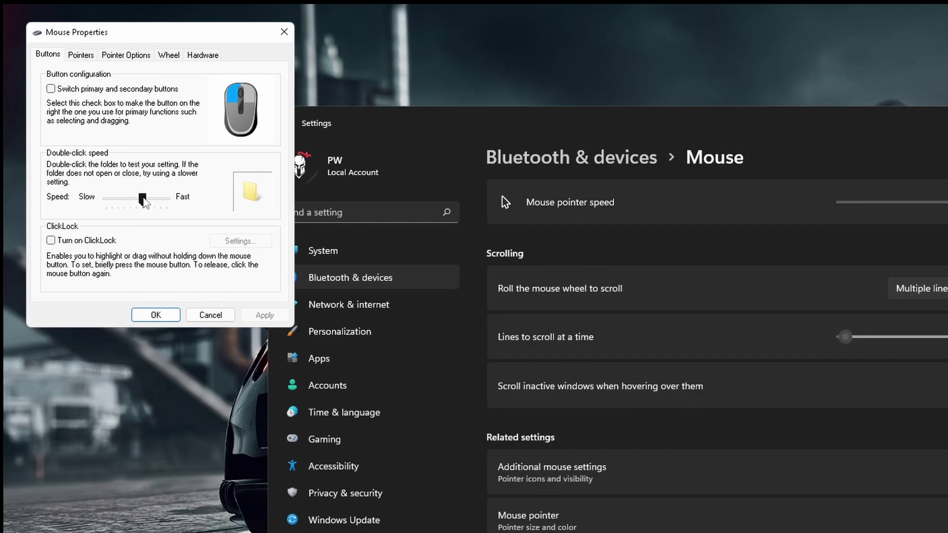
{"action": "left_click_drag", "start_coordinate": [143, 199], "coordinate": [160, 199]}
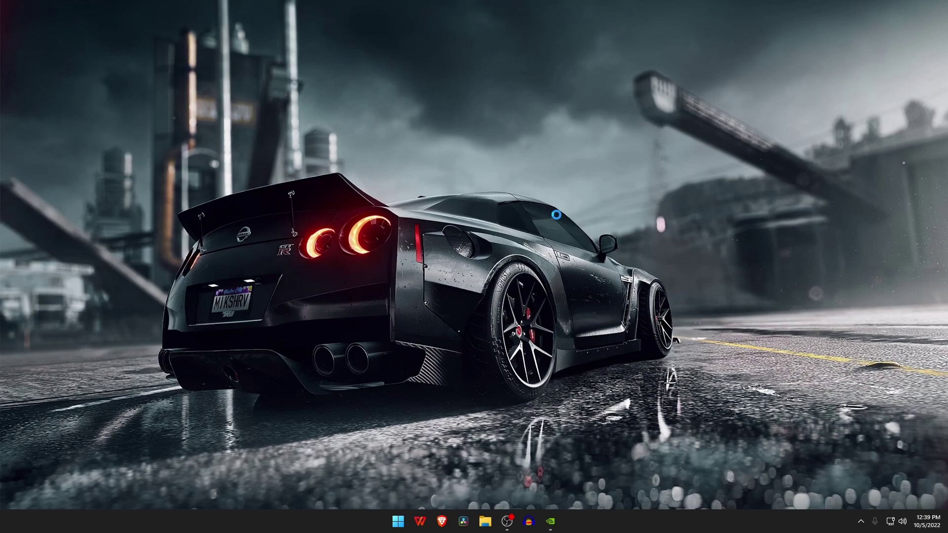
Set the monitor's refresh rate to 74.97 Hz in the advanced display settings and close the Settings window
{"action": "right_click", "coordinate": [556, 216]}
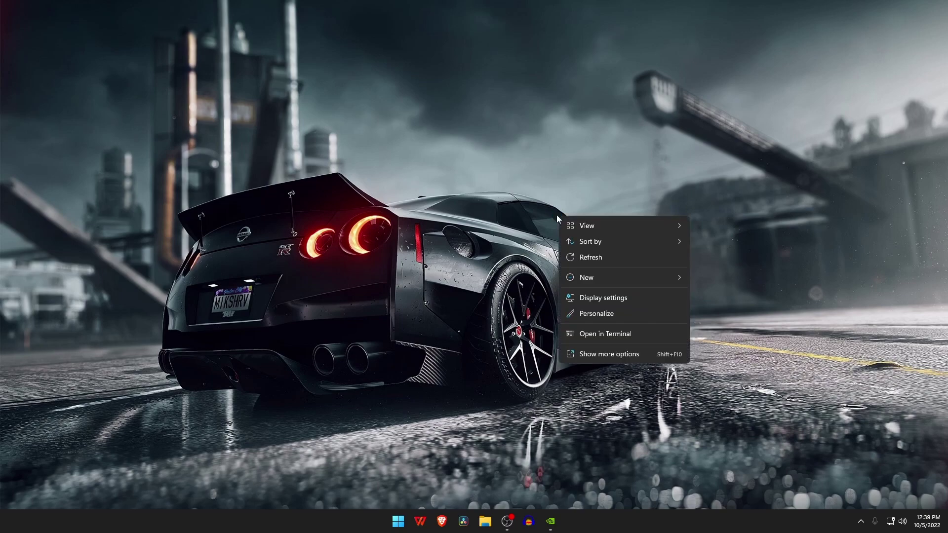
{"action": "left_click", "coordinate": [617, 297]}
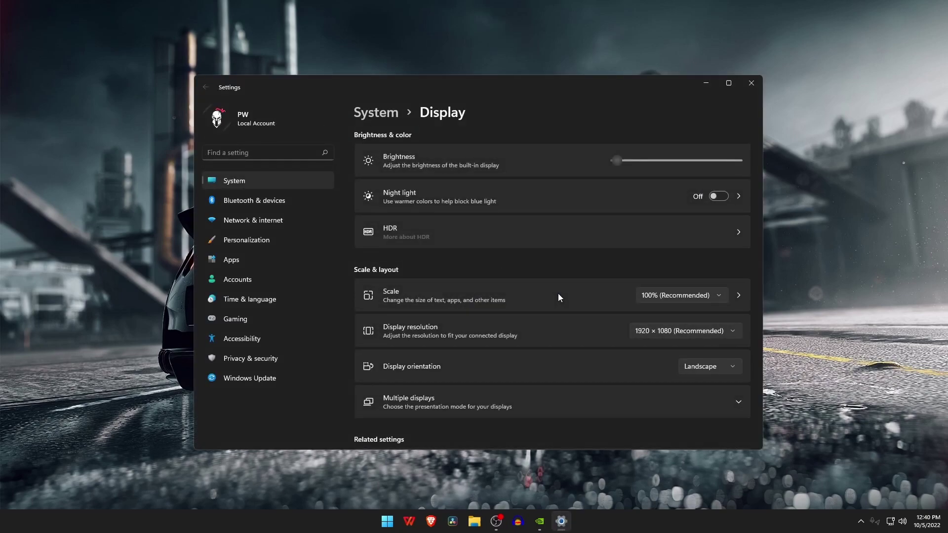
{"action": "scroll", "coordinate": [558, 293], "scroll_direction": "down", "scroll_amount": 2}
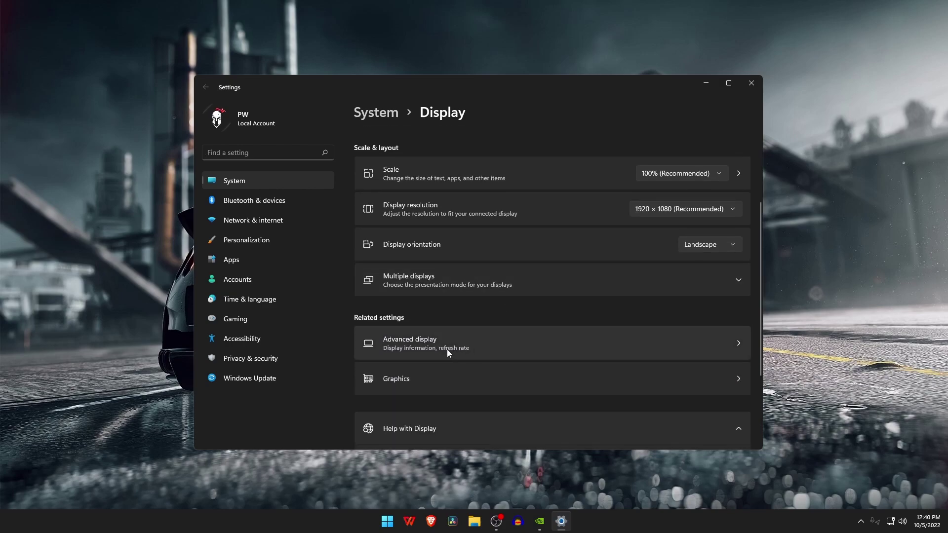
{"action": "left_click", "coordinate": [539, 344]}
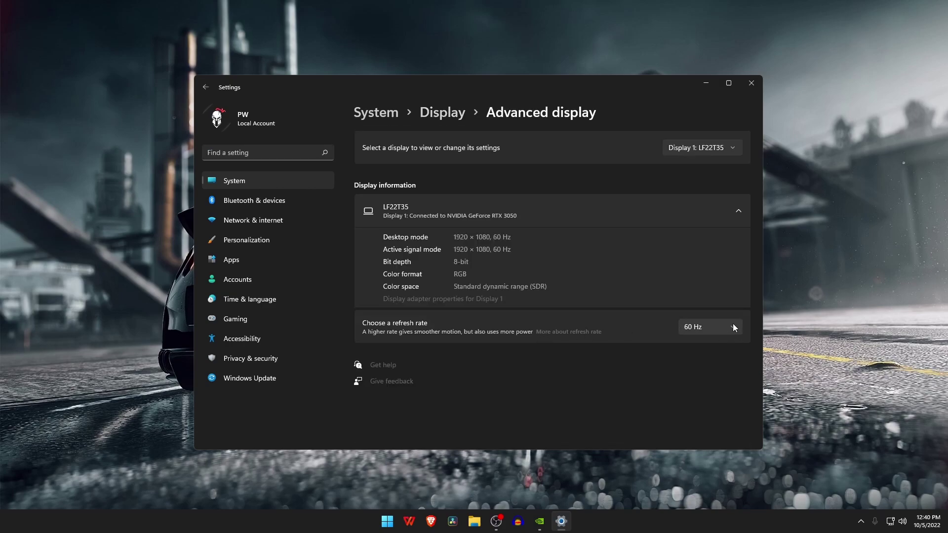
{"action": "left_click", "coordinate": [733, 325]}
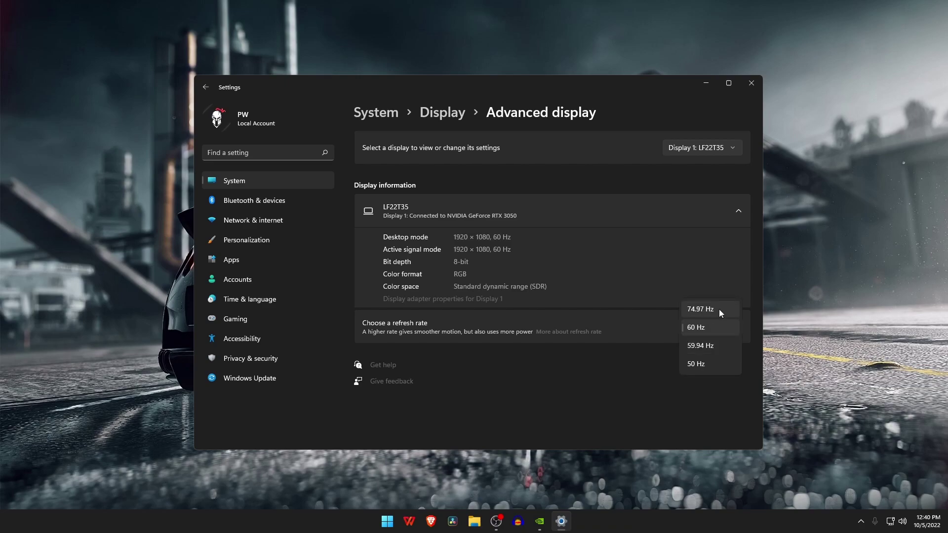
{"action": "left_click", "coordinate": [718, 309]}
{"action": "left_click", "coordinate": [439, 290]}
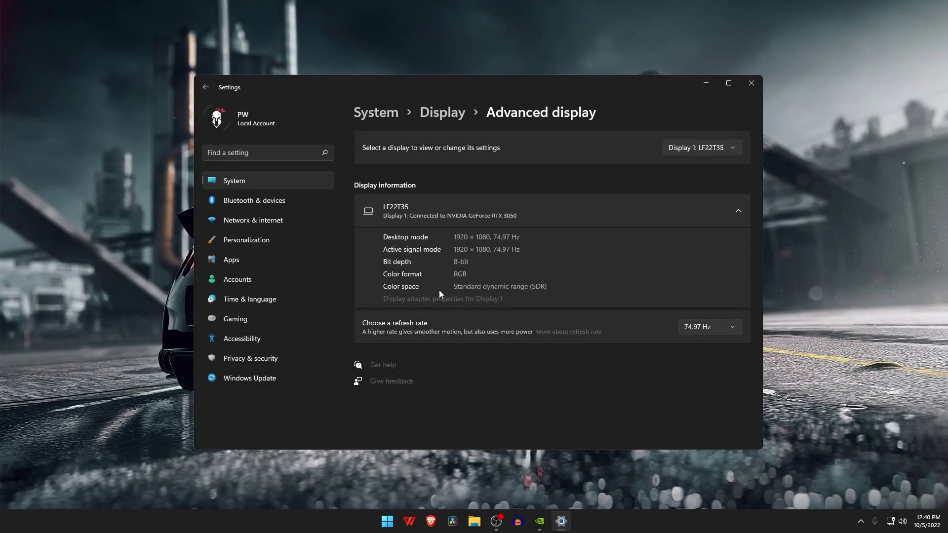
{"action": "left_click", "coordinate": [751, 83]}
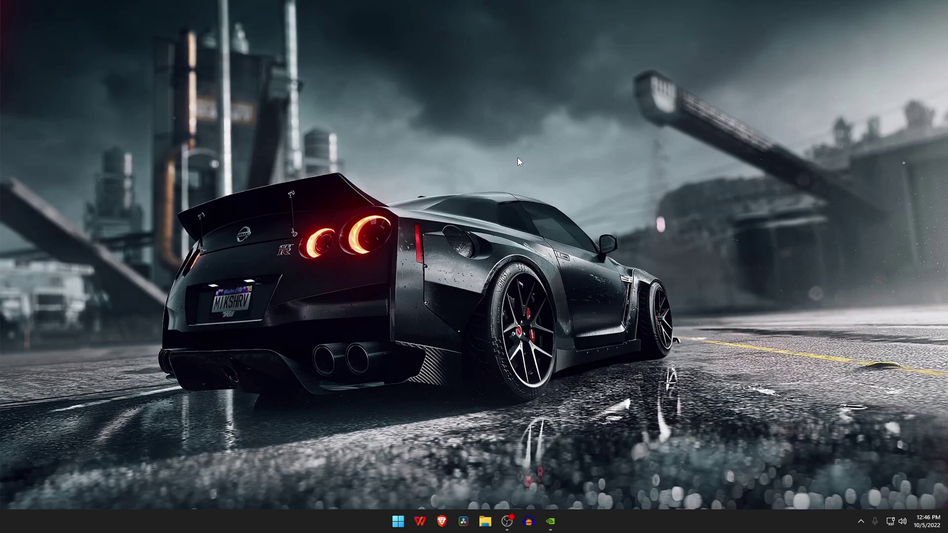
Open Task Manager and disable Cortana, EpicGamesLauncher and Microsoft Edge from launching at startup
{"action": "key", "text": "ctrl+shift+Escape"}
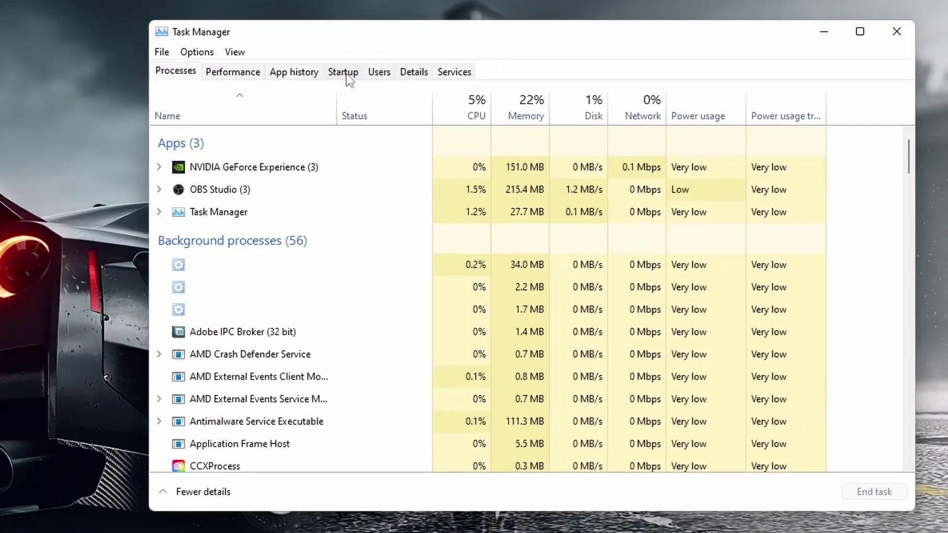
{"action": "left_click", "coordinate": [573, 115]}
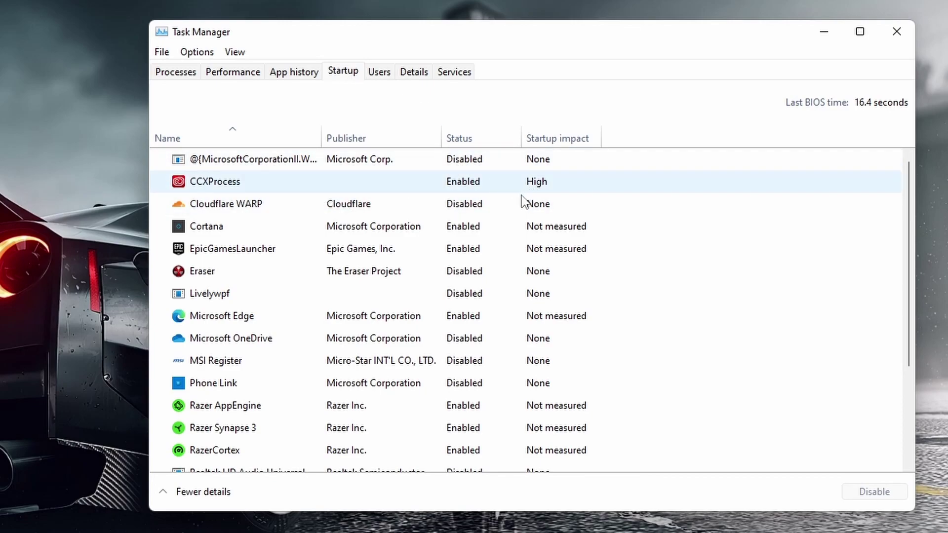
{"action": "right_click", "coordinate": [467, 231]}
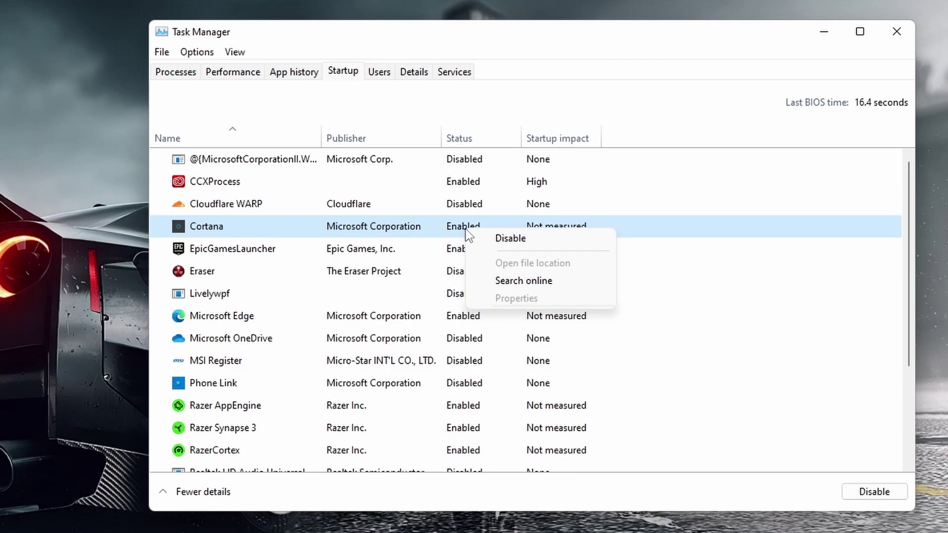
{"action": "left_click", "coordinate": [517, 239]}
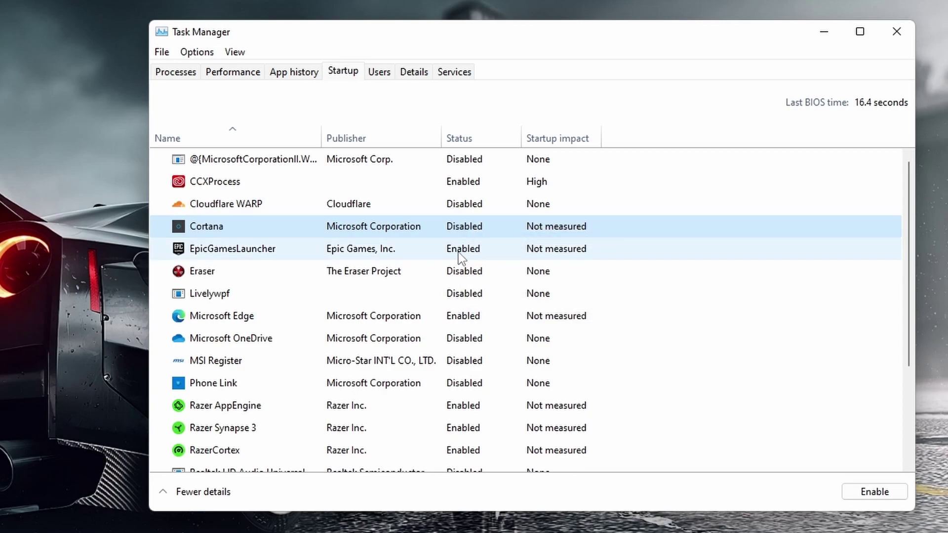
{"action": "right_click", "coordinate": [478, 252]}
{"action": "left_click", "coordinate": [491, 262]}
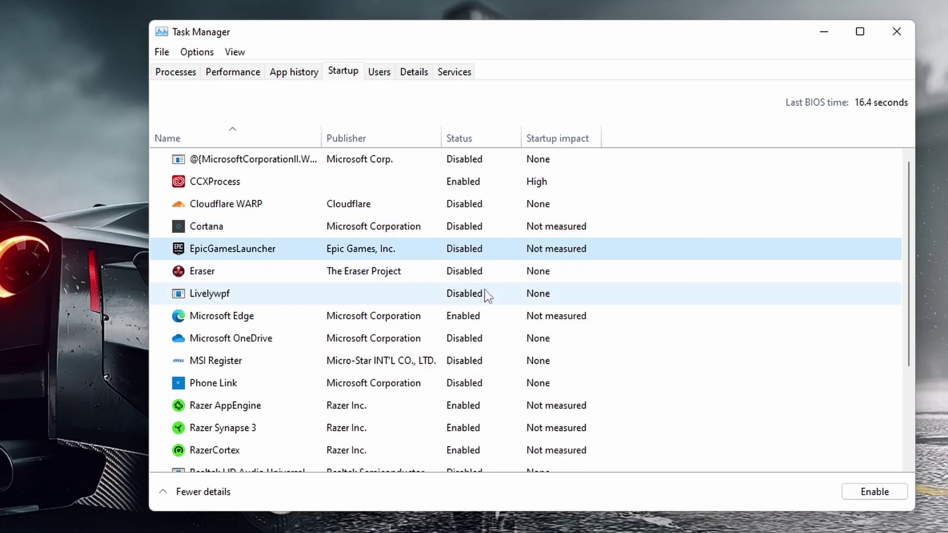
{"action": "right_click", "coordinate": [463, 319]}
{"action": "left_click", "coordinate": [492, 327]}
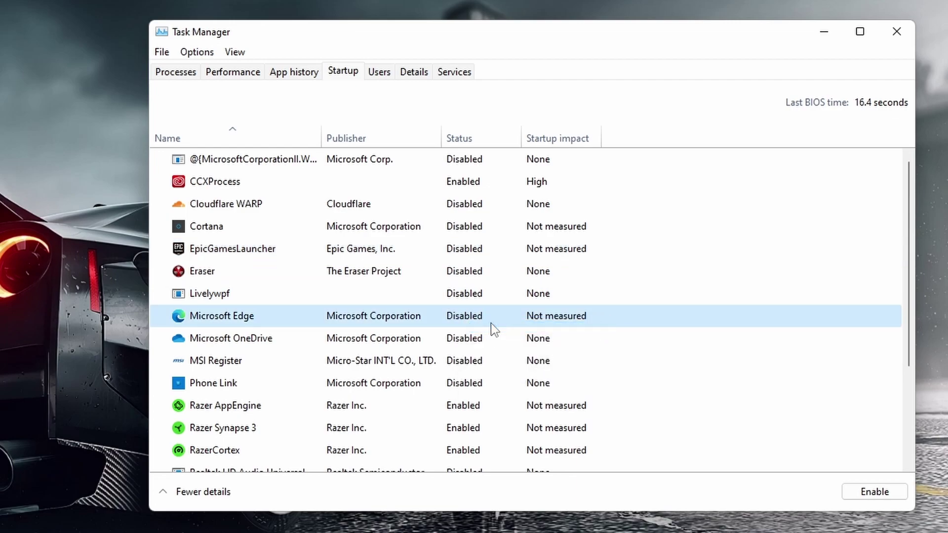
Disable the startup entries Razer AppEngine, Razer Synapse 3 and RazerCortex
{"action": "scroll", "coordinate": [491, 327], "scroll_direction": "down", "scroll_amount": 1}
{"action": "right_click", "coordinate": [464, 337]}
{"action": "left_click", "coordinate": [505, 348]}
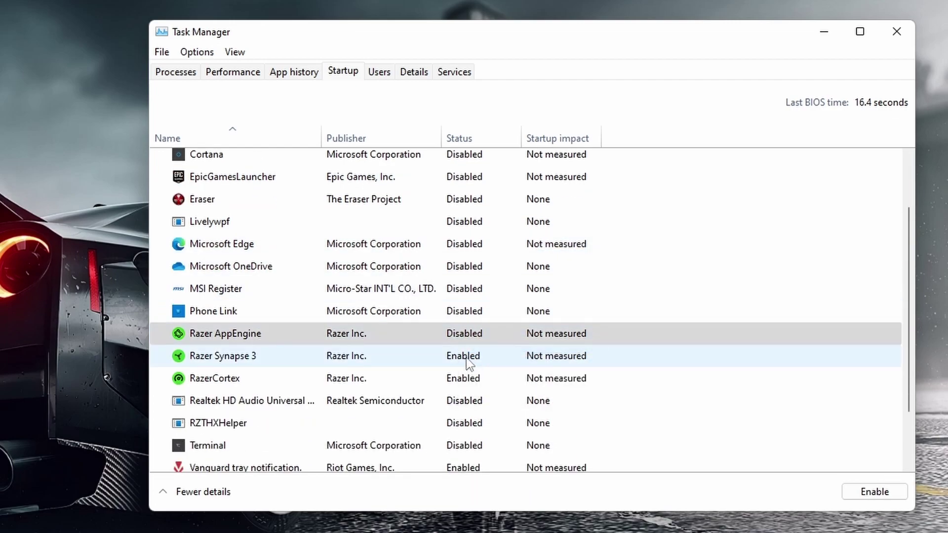
{"action": "right_click", "coordinate": [464, 358]}
{"action": "left_click", "coordinate": [498, 370]}
{"action": "right_click", "coordinate": [466, 380]}
{"action": "left_click", "coordinate": [501, 388]}
Disable the Vanguard tray notification startup entry and close Task Manager
{"action": "scroll", "coordinate": [499, 375], "scroll_direction": "down", "scroll_amount": 1}
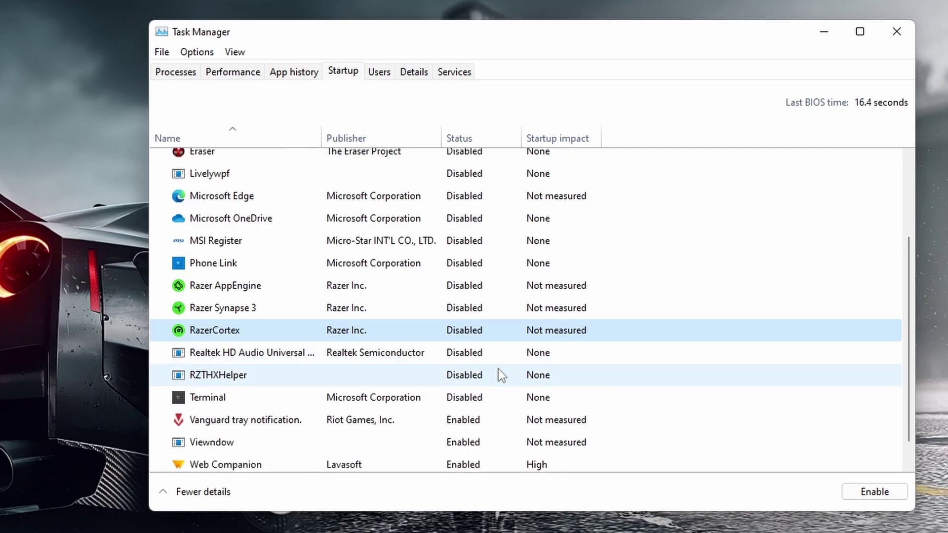
{"action": "right_click", "coordinate": [486, 393]}
{"action": "left_click", "coordinate": [501, 397]}
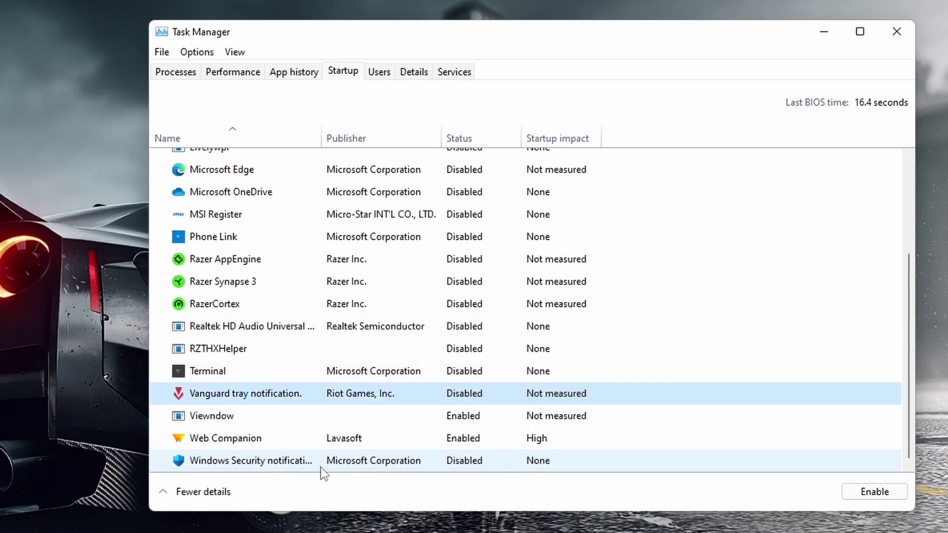
{"action": "scroll", "coordinate": [481, 444], "scroll_direction": "up", "scroll_amount": 3}
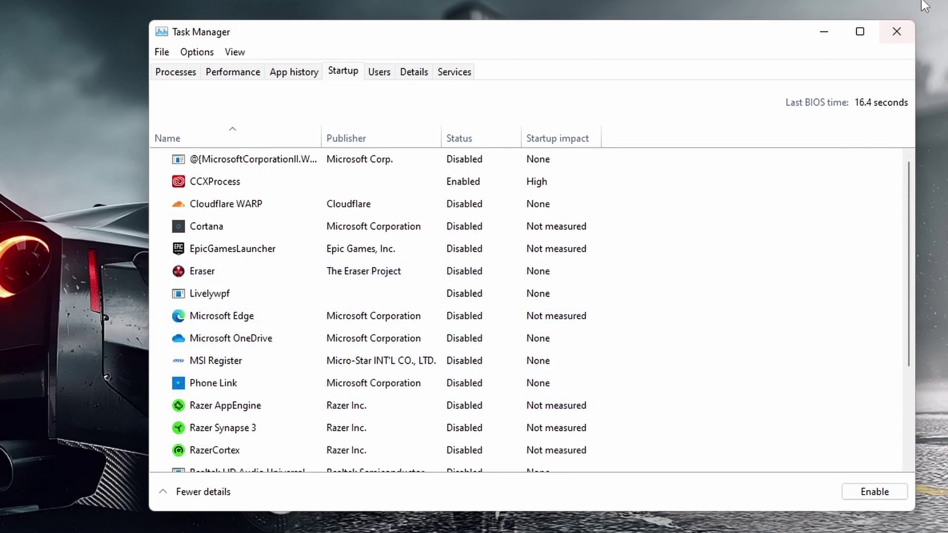
{"action": "left_click", "coordinate": [896, 31]}
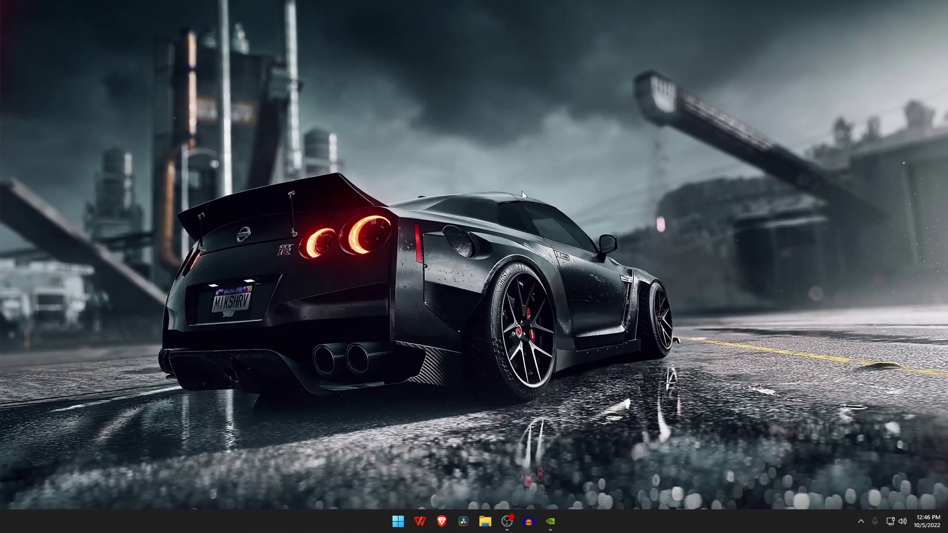